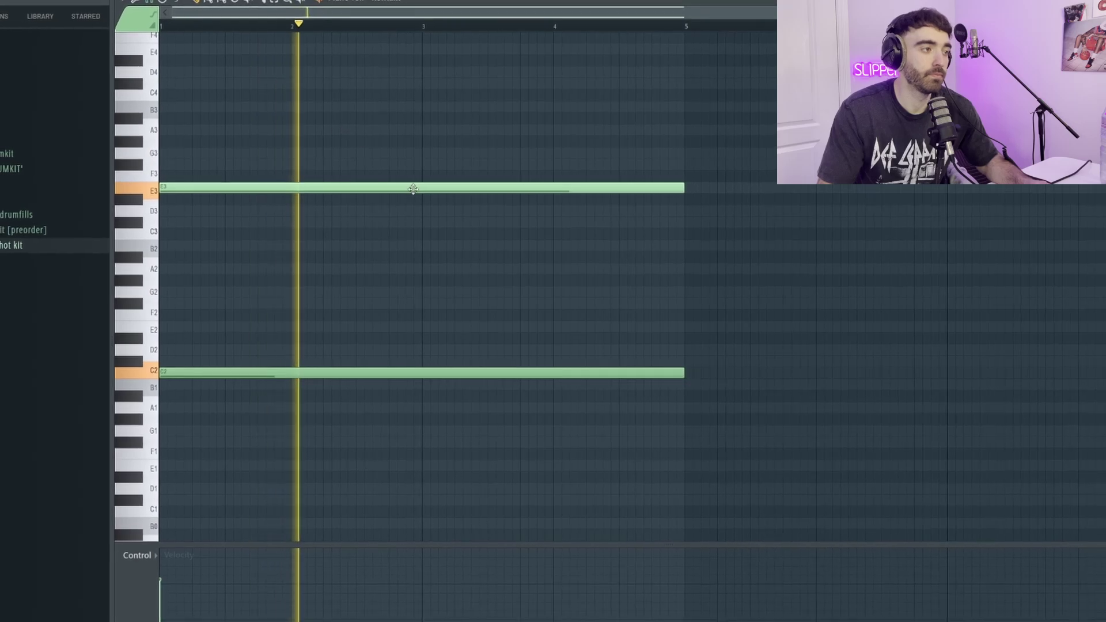
# Duplicate the four-bar E3 and C2 notes until they fill 16 bars, and select the last two E3 notes.
pyautogui.scroll(-1, 489, 208)
pyautogui.keyDown('ctrl'); pyautogui.moveTo(741, 397); pyautogui.dragTo(464, 107); pyautogui.keyUp('ctrl')
pyautogui.hotkey('ctrl', 'b')
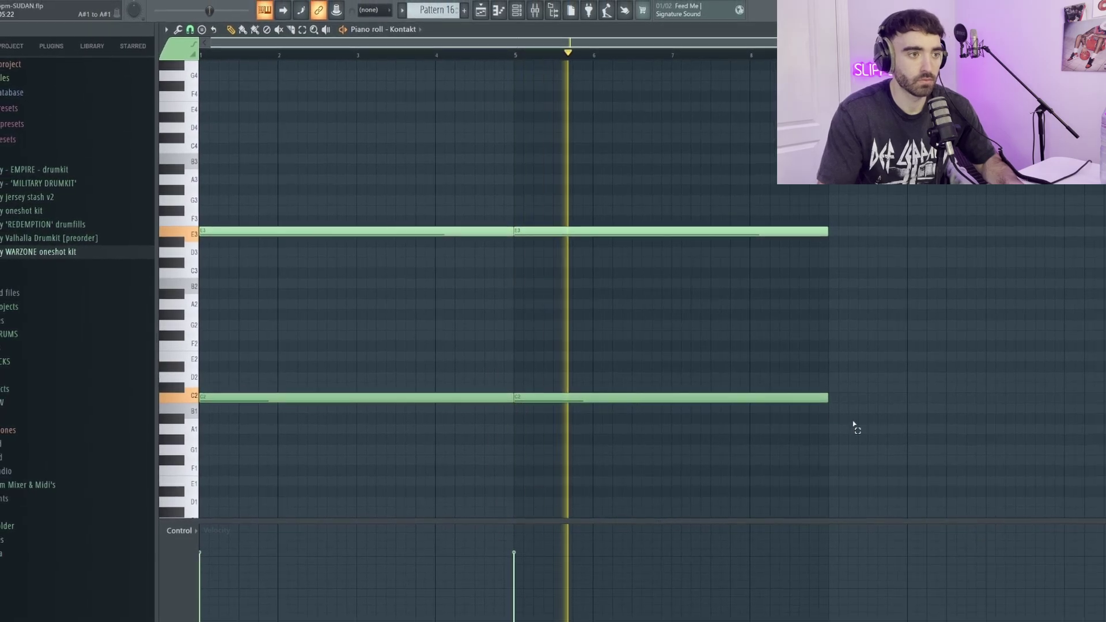
pyautogui.hotkey('ctrl', 'b')
pyautogui.hotkey('ctrl', 'd')
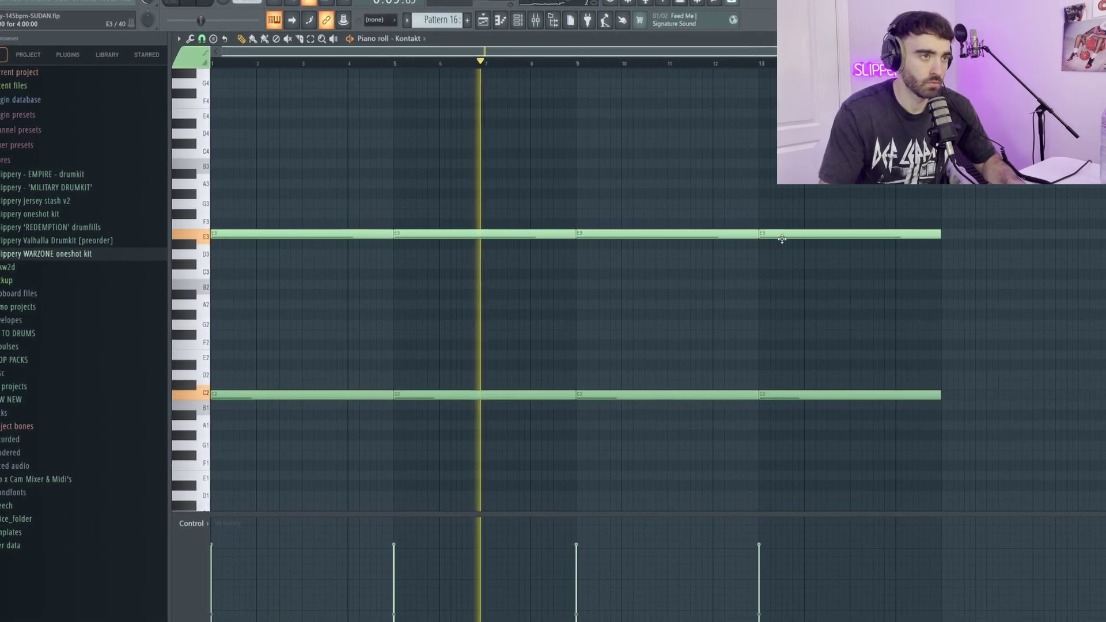
pyautogui.keyDown('ctrl'); pyautogui.moveTo(782, 239); pyautogui.dragTo(687, 224); pyautogui.keyUp('ctrl')
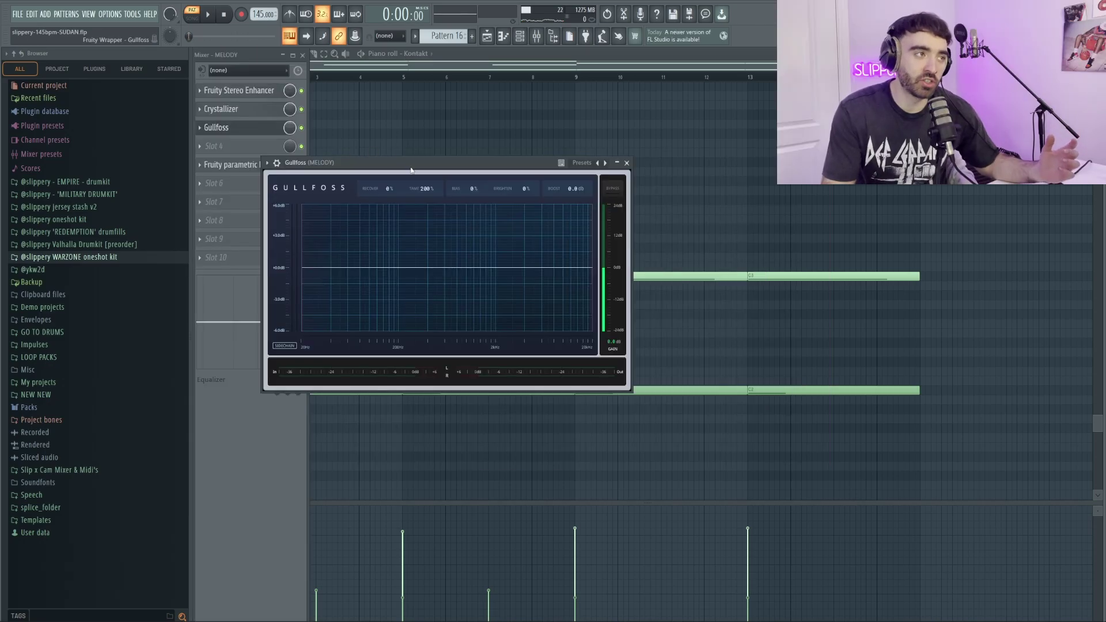
pyautogui.moveTo(411, 170); pyautogui.dragTo(469, 127)
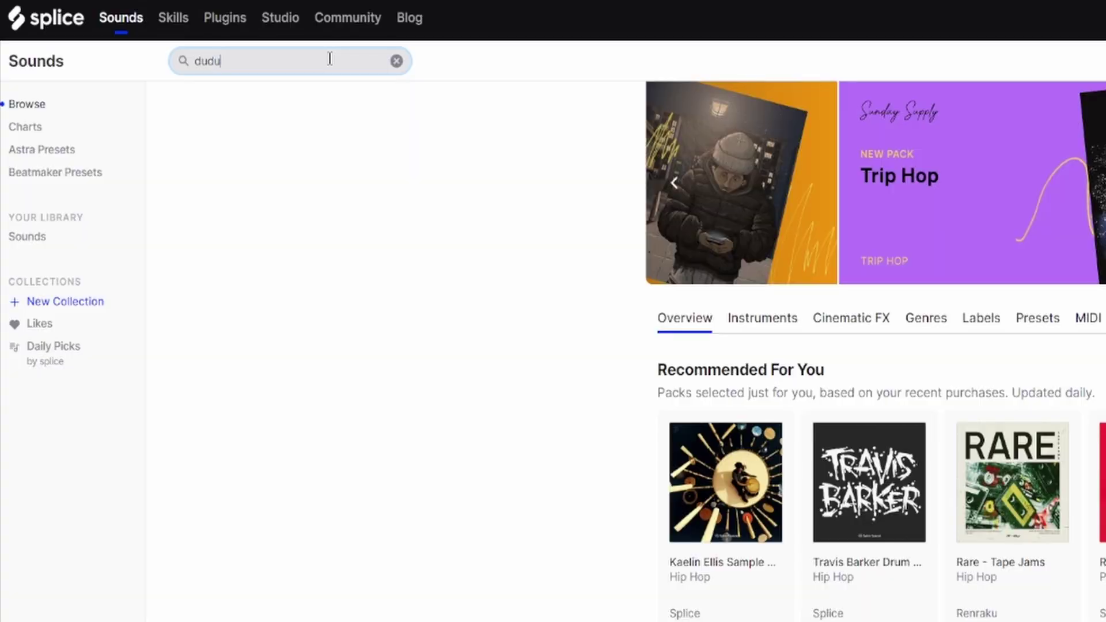
# On Splice, search the sounds for duduk and preview GIO_AED_duduk_melody_cinematic_ararat_hijaz_C.wav.
pyautogui.press('Return')
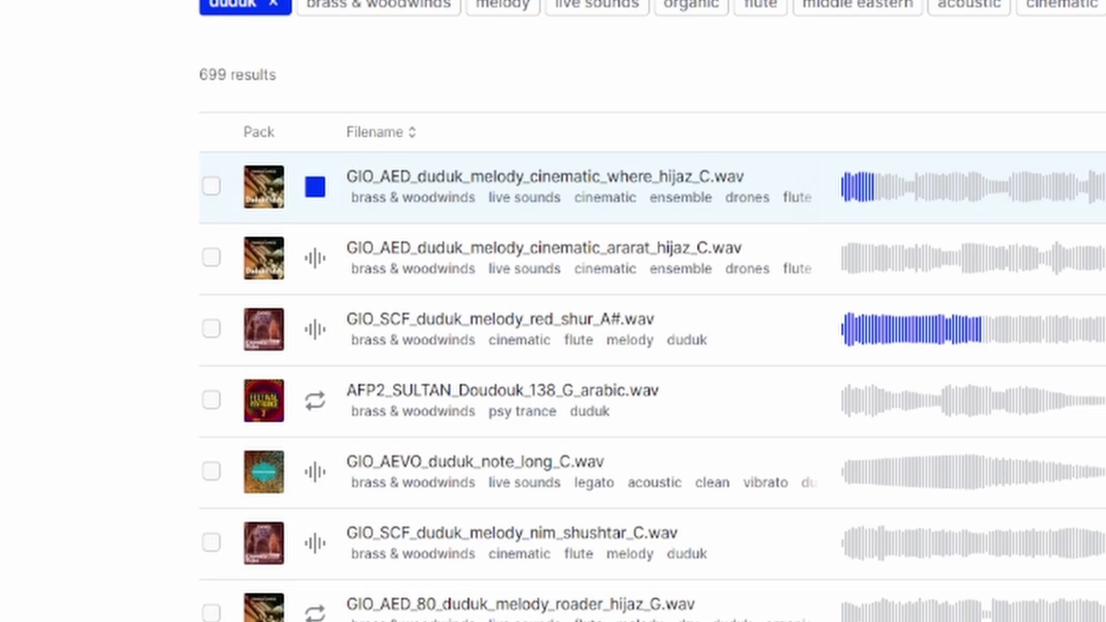
pyautogui.click(315, 261)
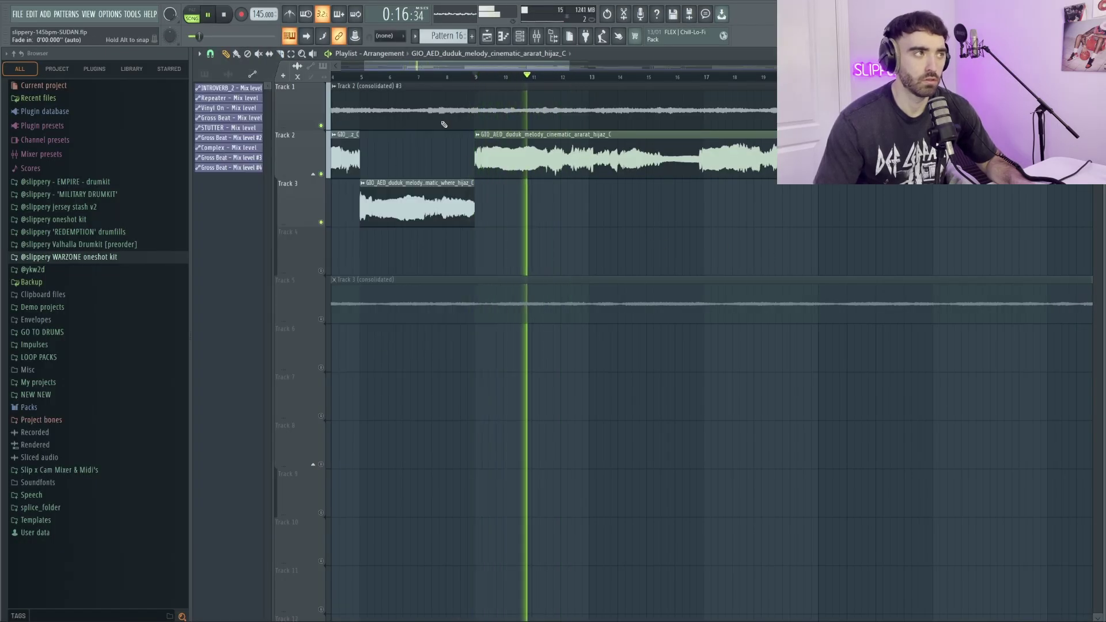
# In the FL Studio playlist, slice the GIO_AED_duduk_melody_cinematic_ararat_hijaz_C clip on Track 2.
pyautogui.click(537, 37)
pyautogui.click(538, 40)
pyautogui.scroll(4, 648, 155)
pyautogui.press('c')
pyautogui.moveTo(575, 134); pyautogui.dragTo(575, 180)
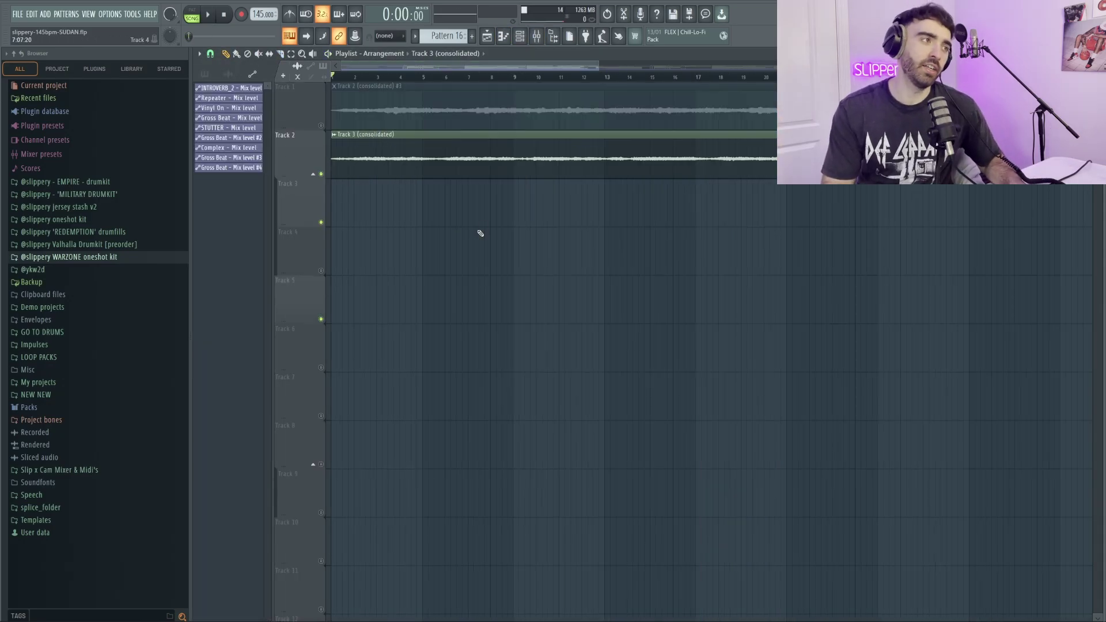
# Load the Track 3 (consolidated) audio clip into Edison and apply the Blur effect to it.
pyautogui.press('space')
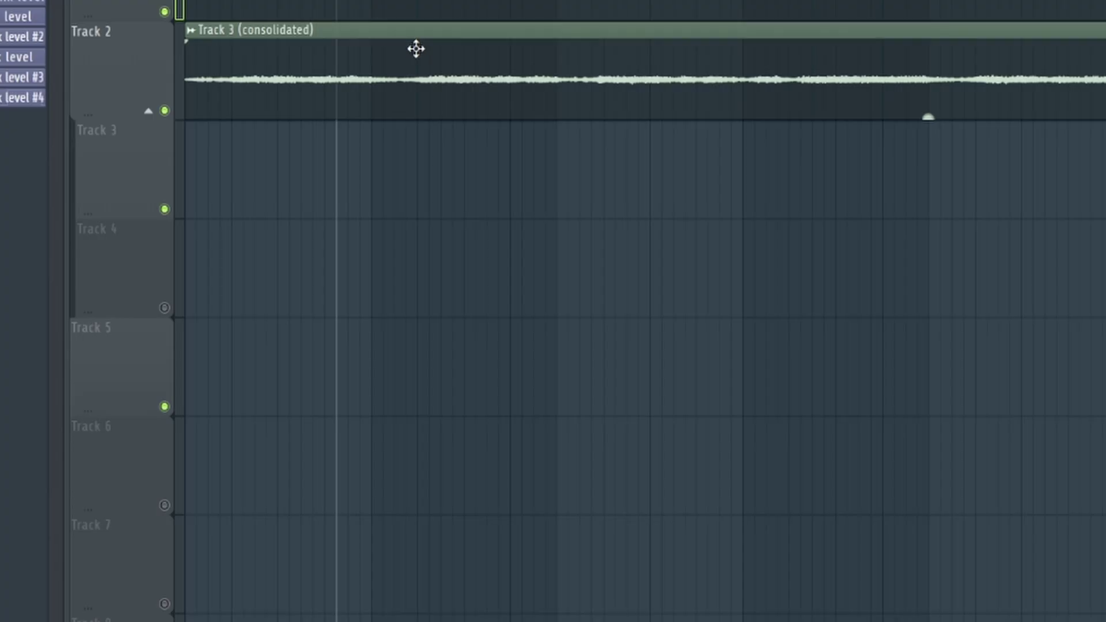
pyautogui.doubleClick(441, 143)
pyautogui.rightClick(354, 326)
pyautogui.click(384, 365)
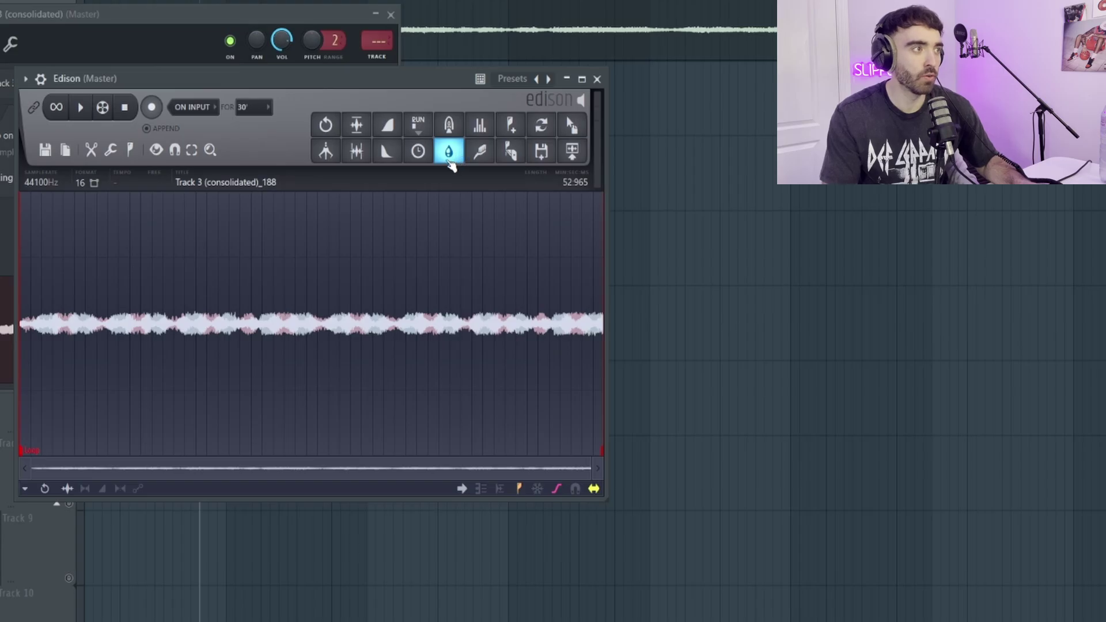
pyautogui.click(449, 152)
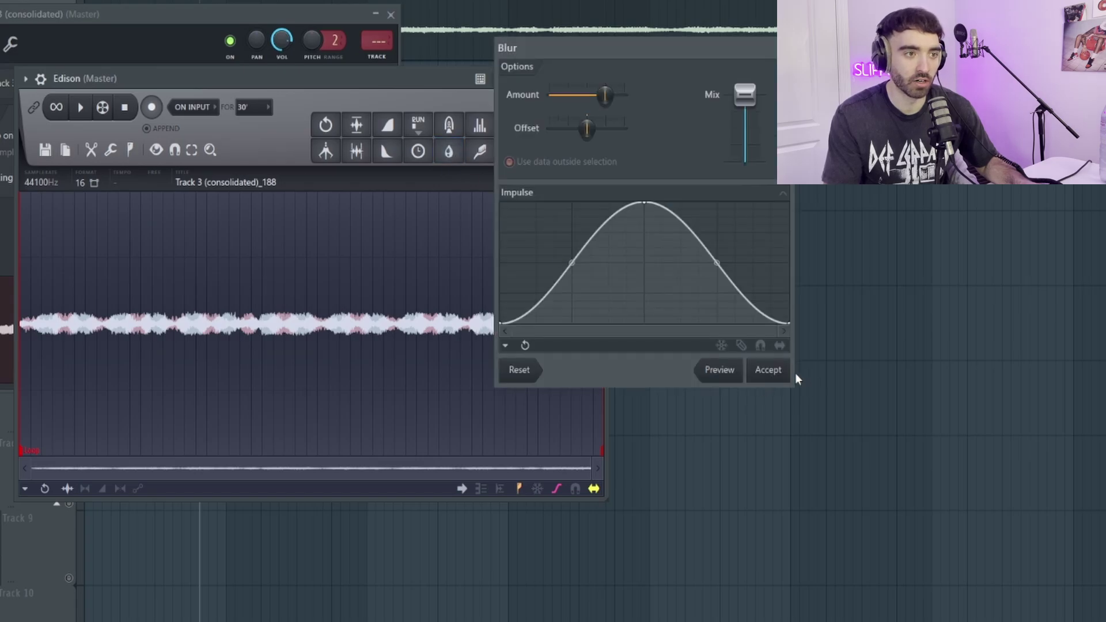
pyautogui.click(775, 370)
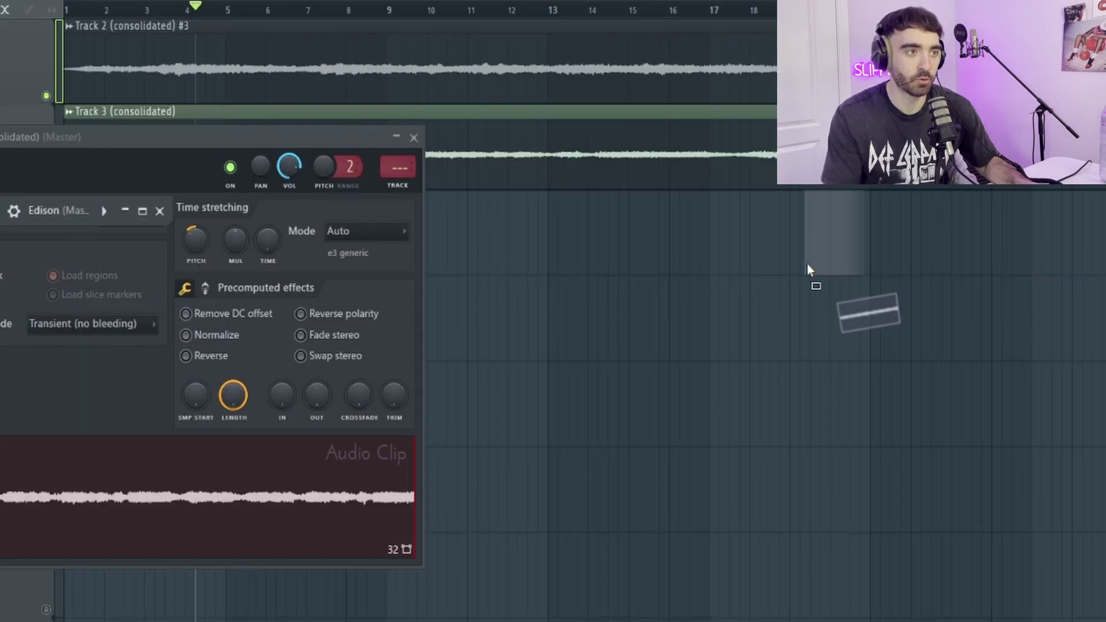
# Place the blurred audio from Edison in the playlist in place of the original clip on Track 2.
pyautogui.moveTo(807, 264); pyautogui.dragTo(686, 281)
pyautogui.moveTo(686, 282); pyautogui.dragTo(684, 284)
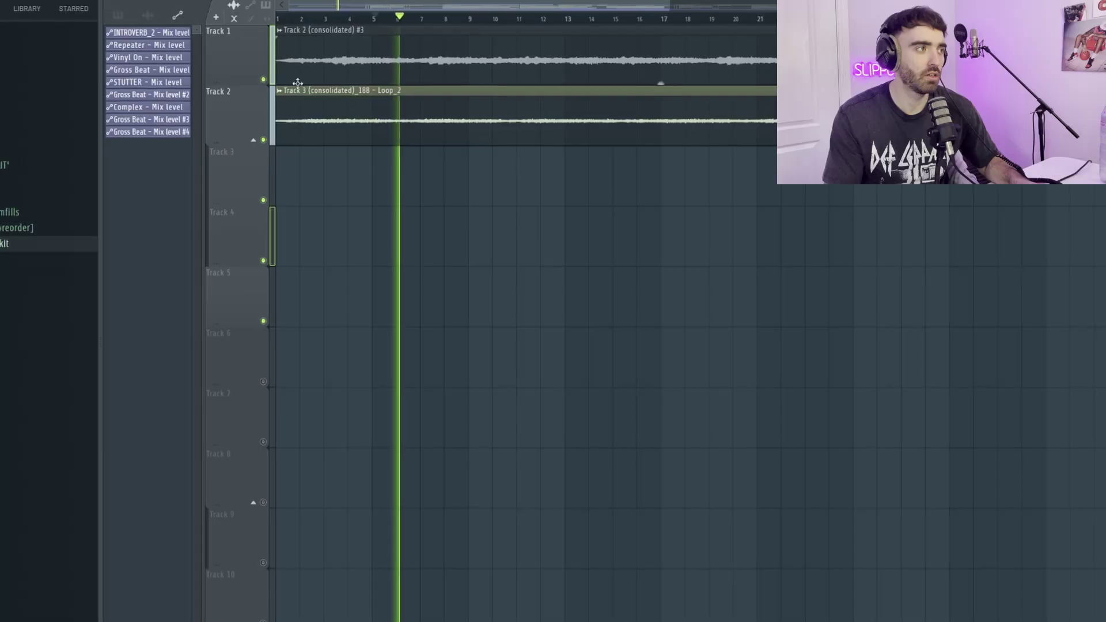
pyautogui.scroll(-2, 399, 153)
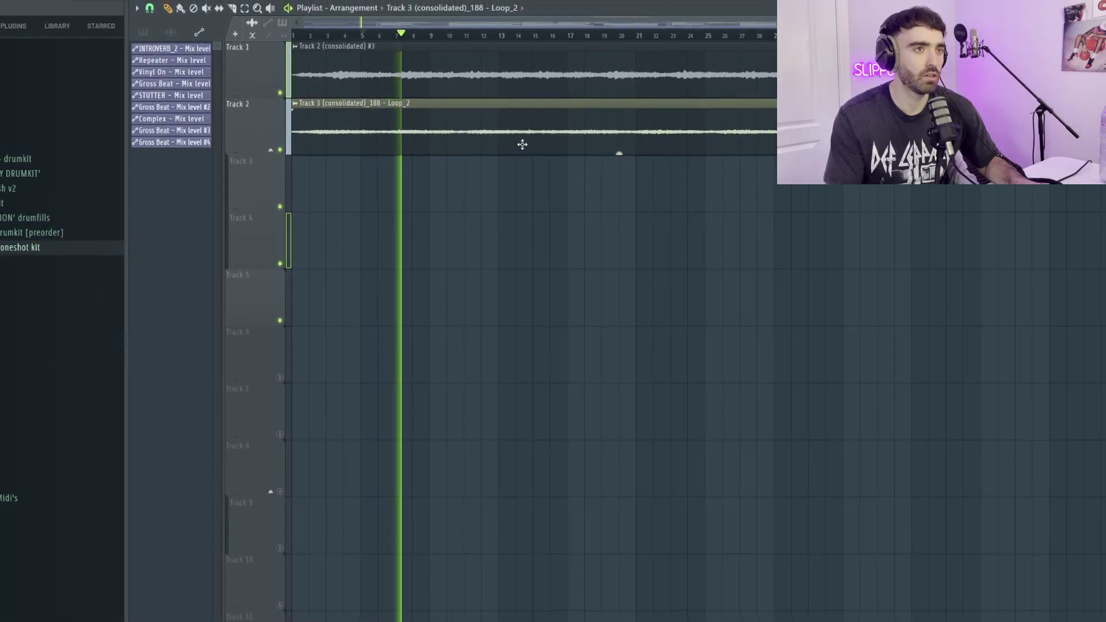
pyautogui.scroll(-1, 395, 151)
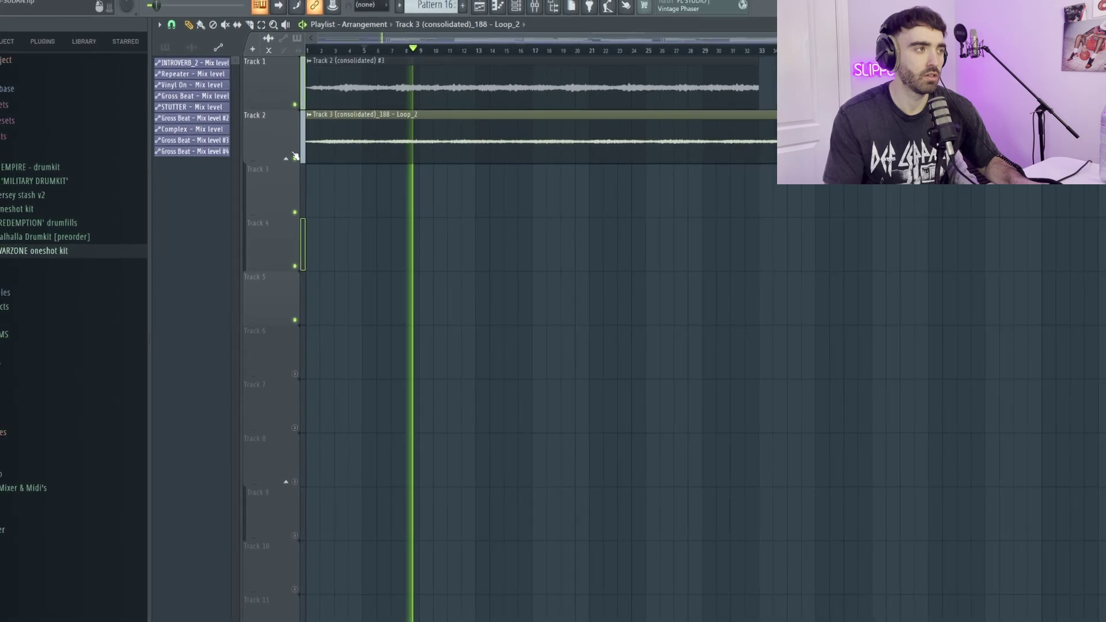
pyautogui.scroll(-2, 288, 151)
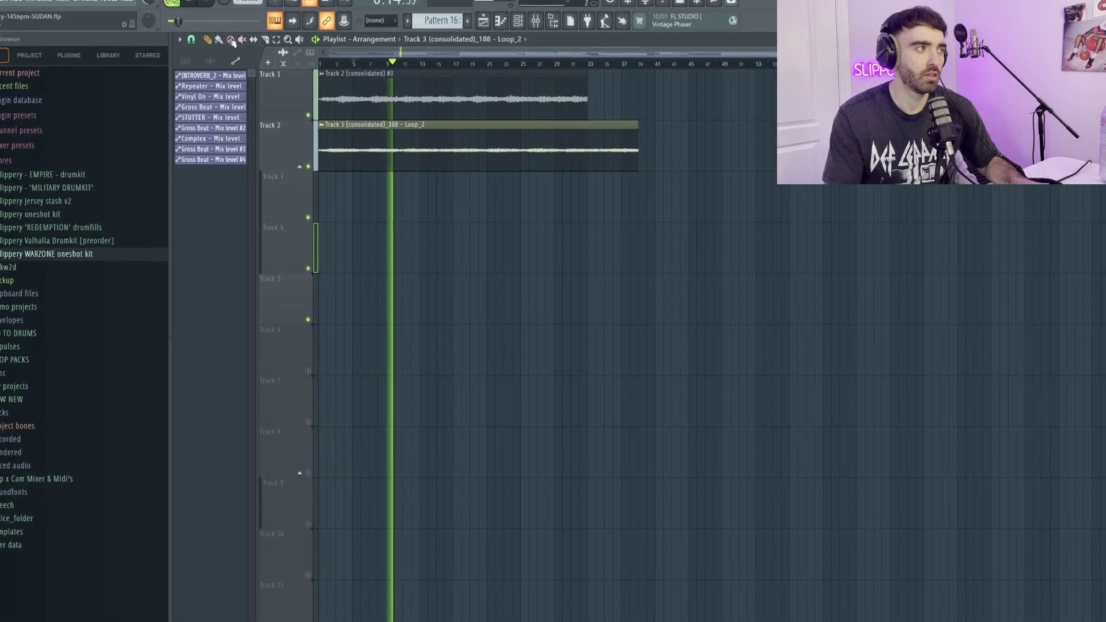
pyautogui.scroll(3, 391, 144)
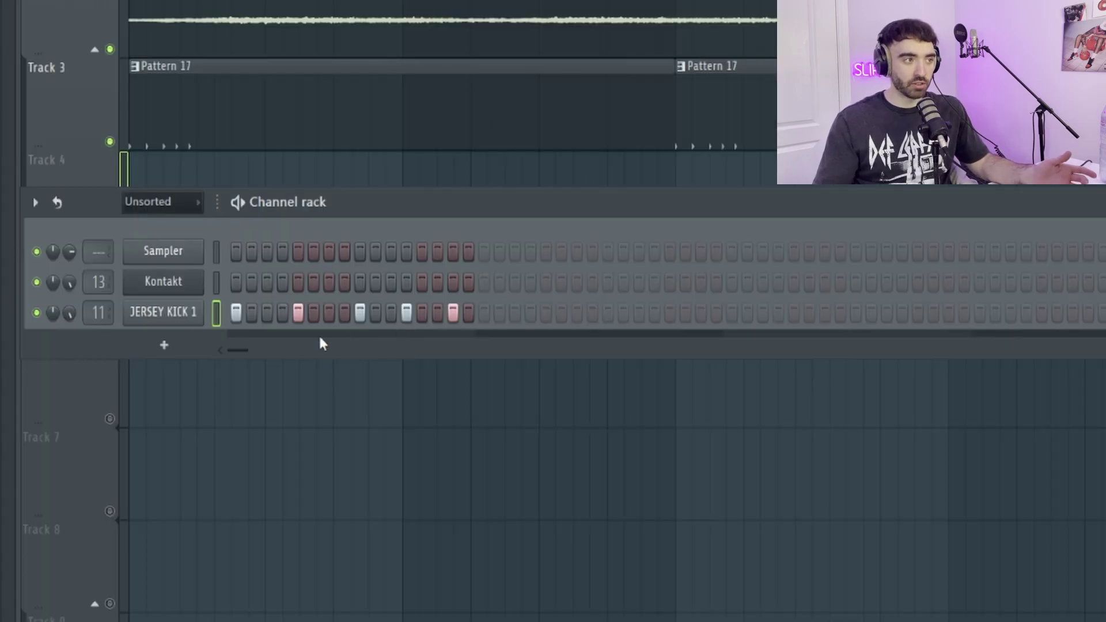
# Duplicate the one-bar JERSEY KICK 1 rhythm in the piano roll until it fills eight bars, and play it back.
pyautogui.press('space')
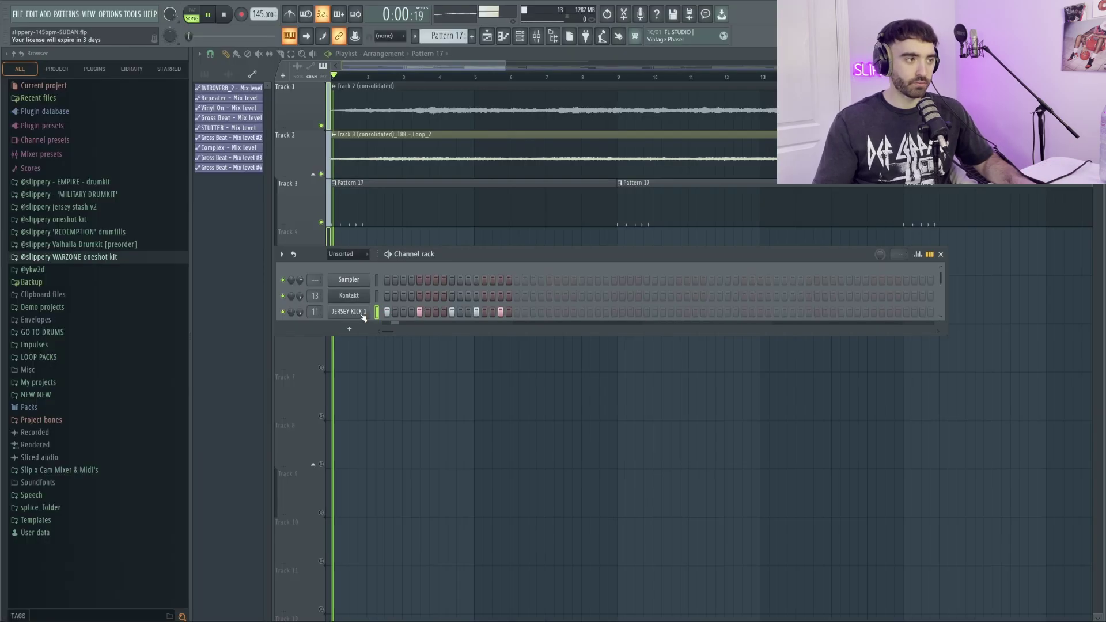
pyautogui.hotkey('ctrl', 'b')
pyautogui.hotkey('ctrl', 'b')
pyautogui.hotkey('ctrl', 'b')
pyautogui.hotkey('ctrl', 'b')
pyautogui.hotkey('ctrl', 'b')
pyautogui.hotkey('ctrl', 'b')
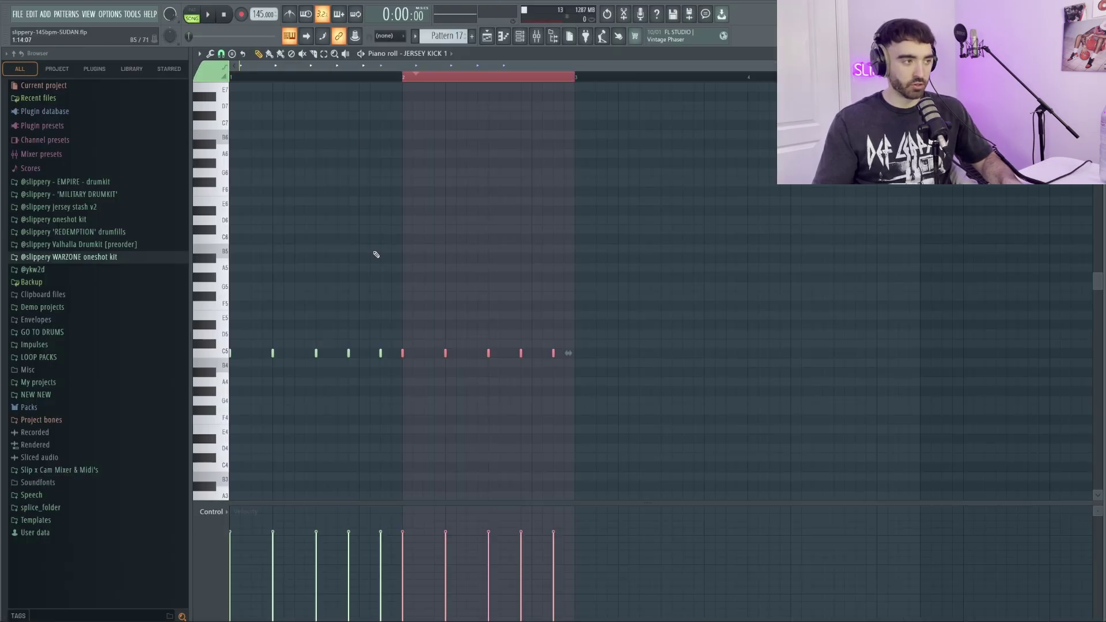
pyautogui.press('space')
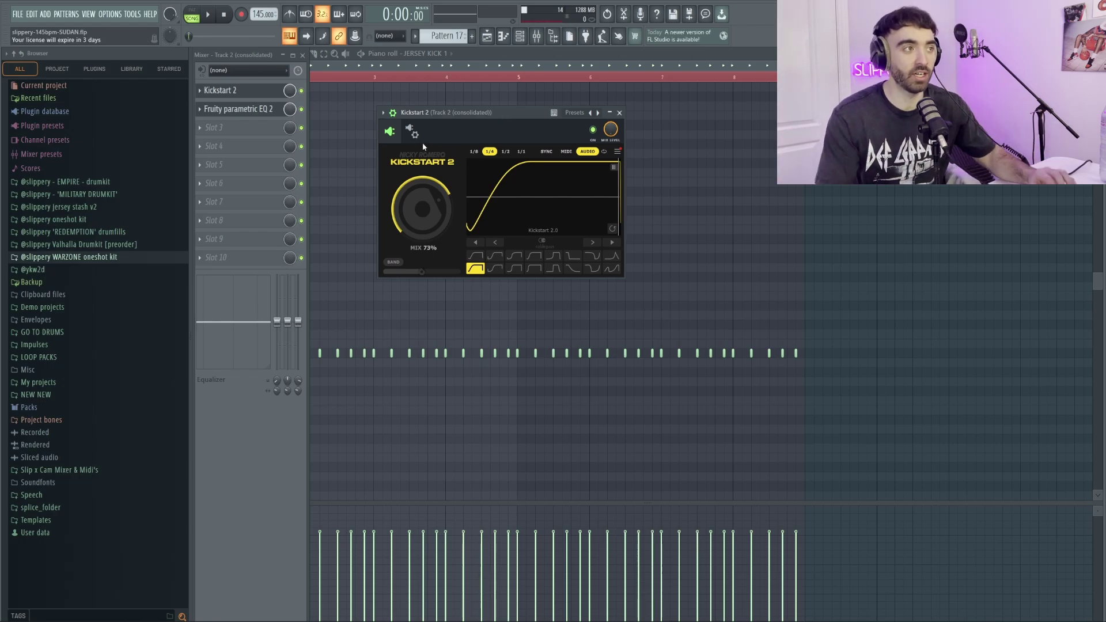
# Set the Kickstart 2 mix to 100%, try the Tighter ducking shape during playback, and return to the previous shape.
pyautogui.press('space')
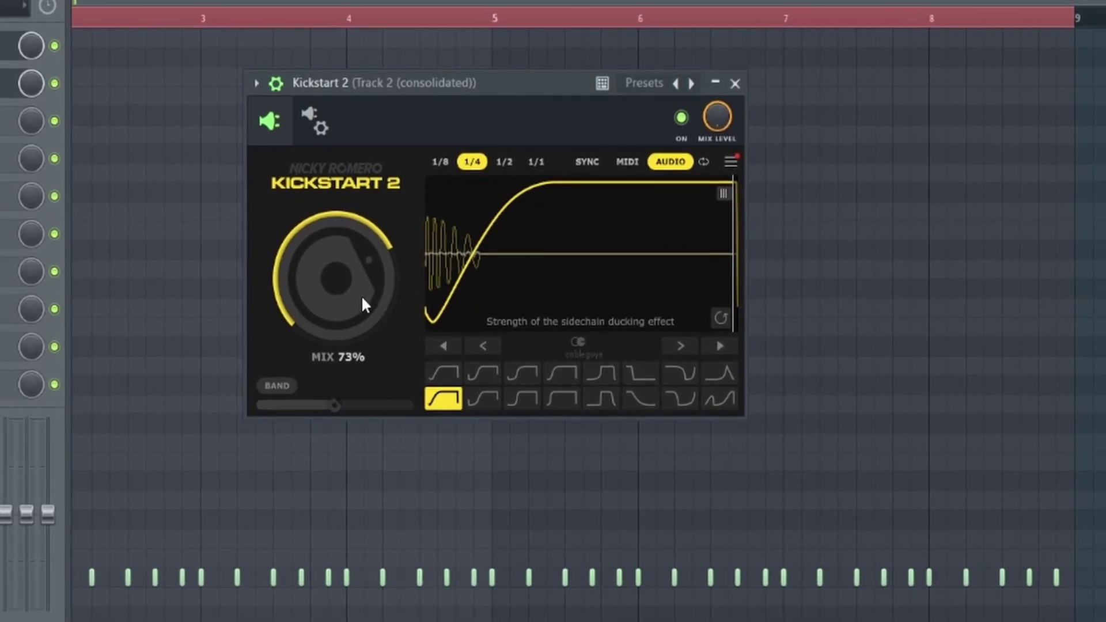
pyautogui.doubleClick(349, 295)
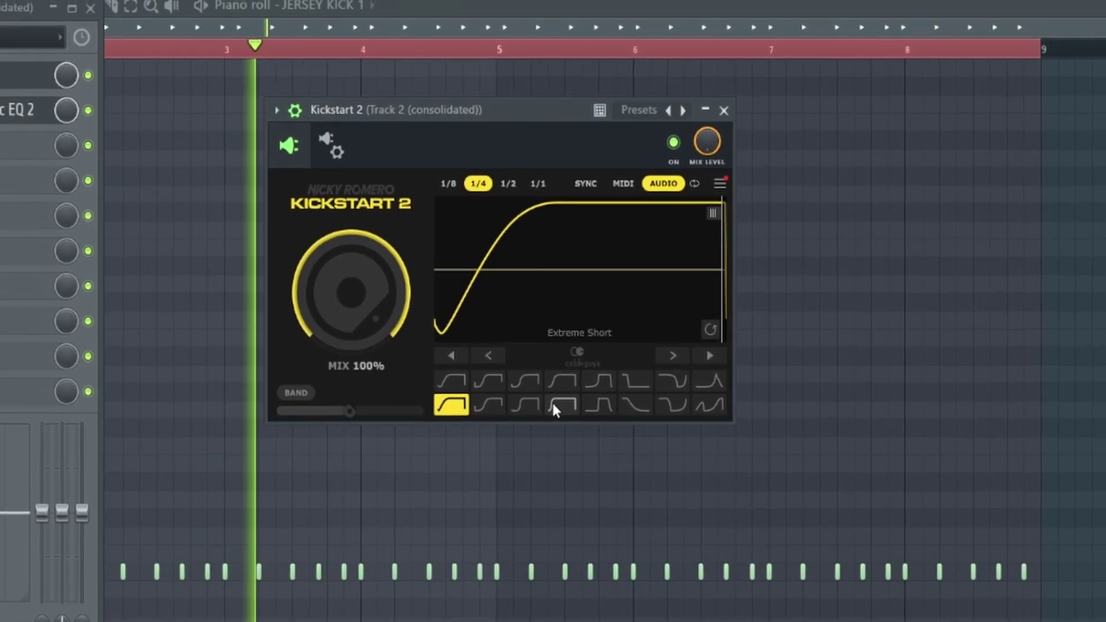
pyautogui.click(526, 407)
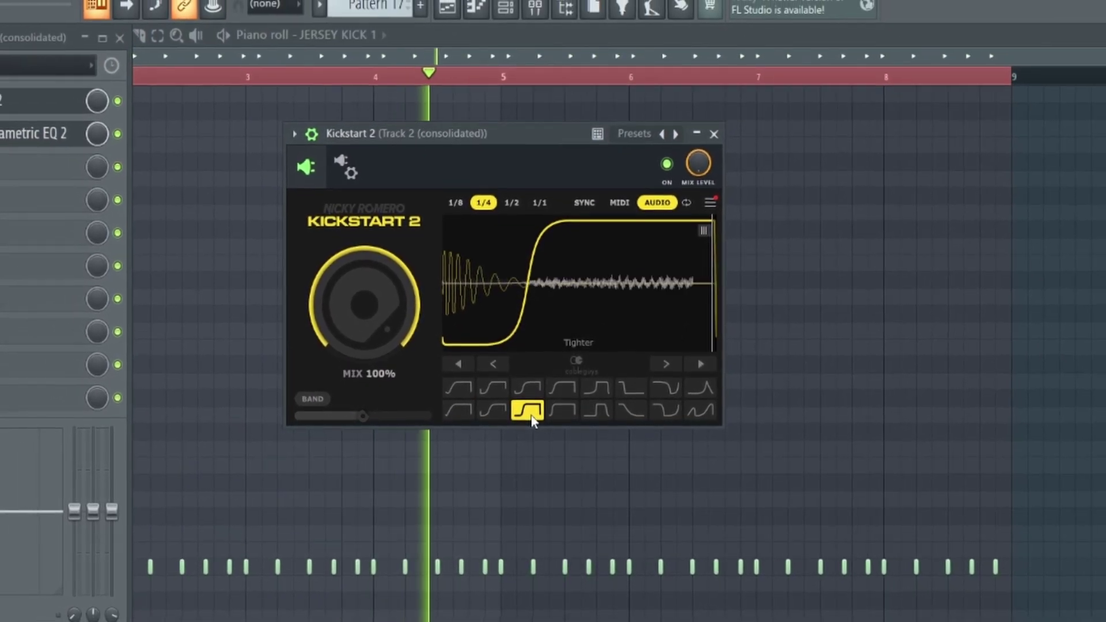
pyautogui.click(459, 411)
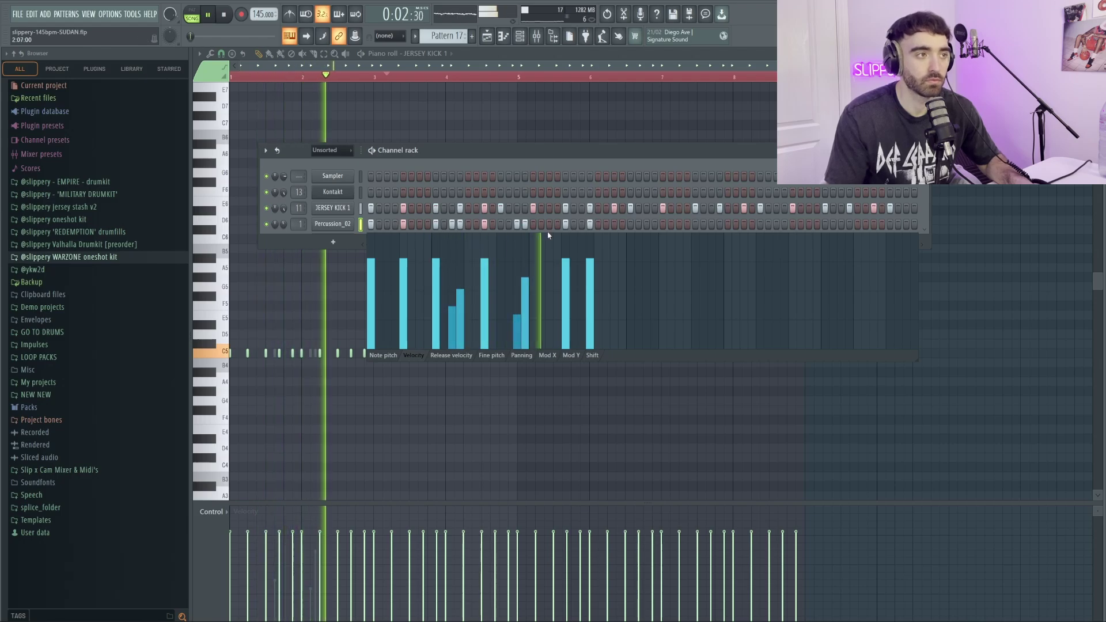
# Add a Percussion_02 hit on step 23 and lower its velocity.
pyautogui.click(550, 225)
pyautogui.click(550, 316)
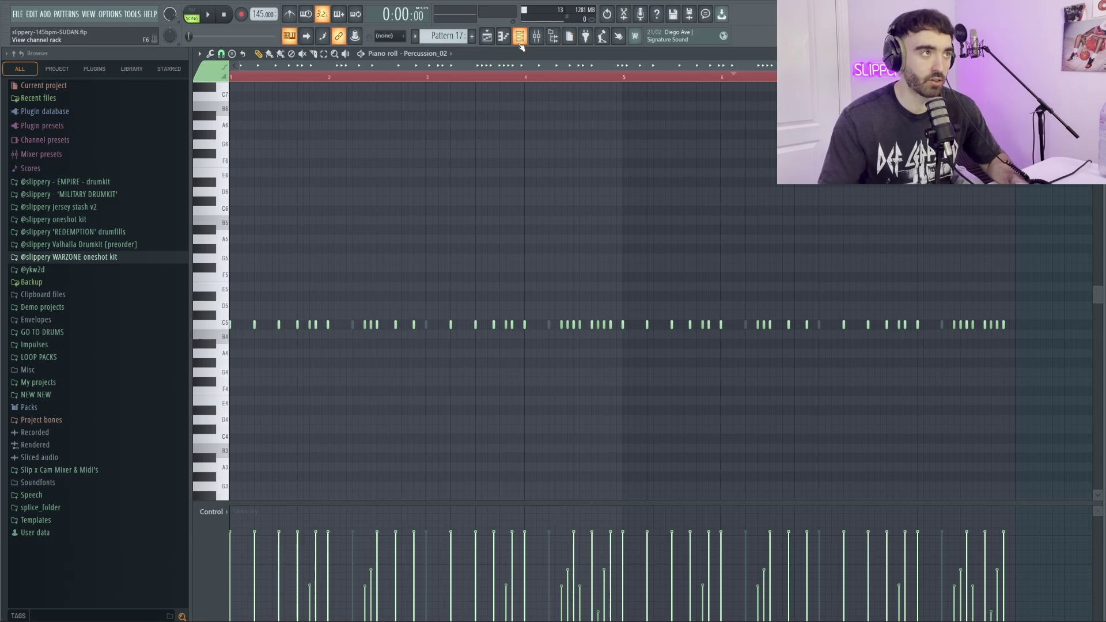
# Open the channel rack, give the snap hits on steps 11, 13 and 15 rising velocities, and play the pattern.
pyautogui.click(520, 43)
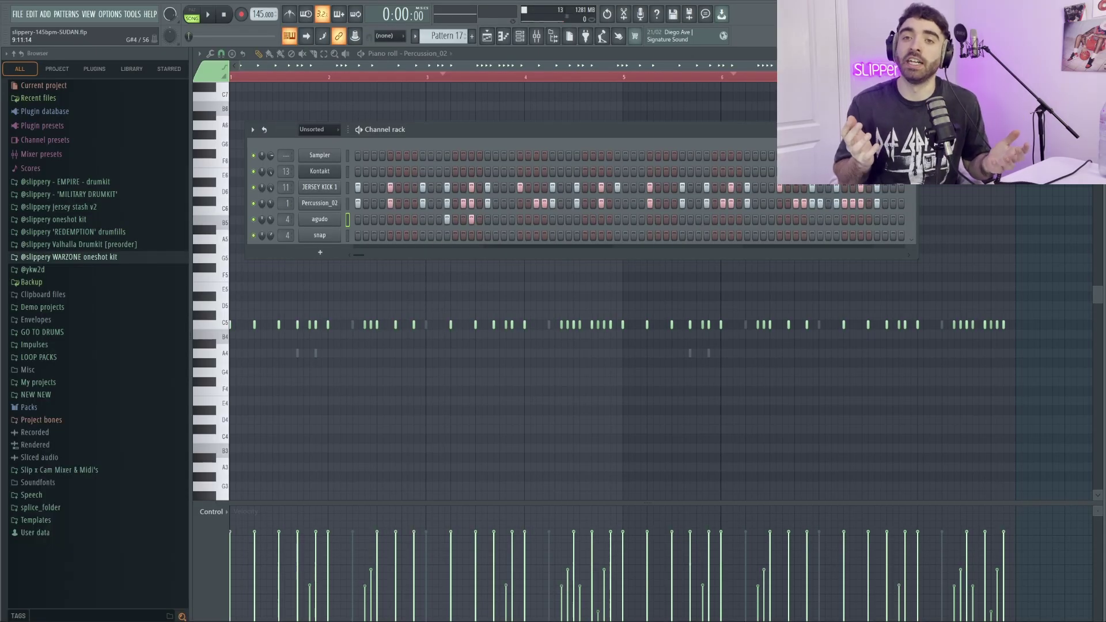
pyautogui.moveTo(439, 305); pyautogui.dragTo(455, 298)
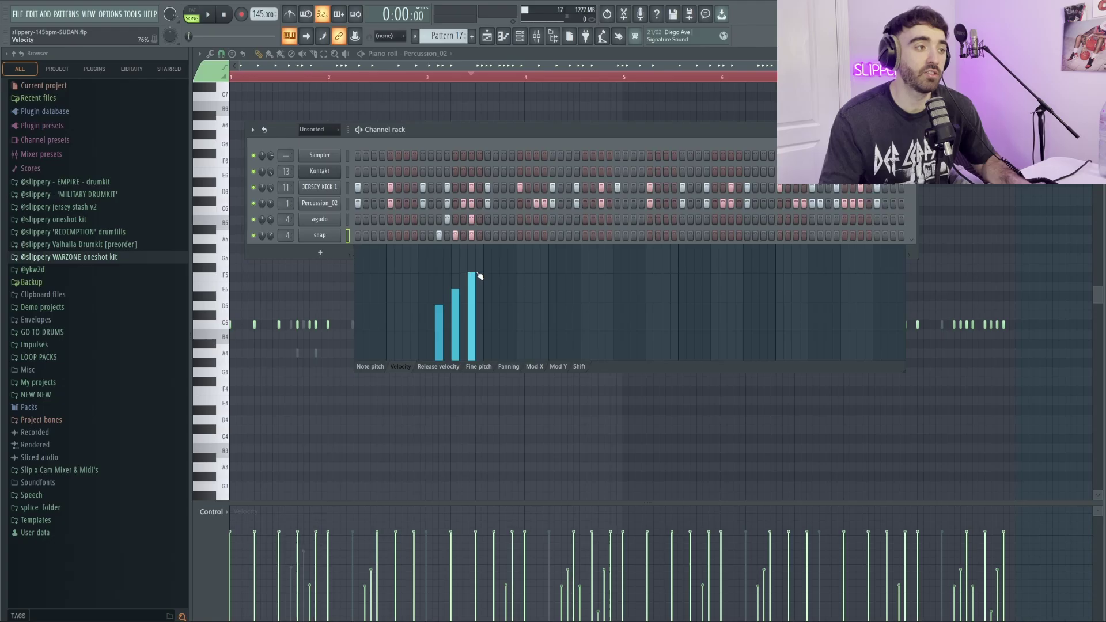
pyautogui.press('space')
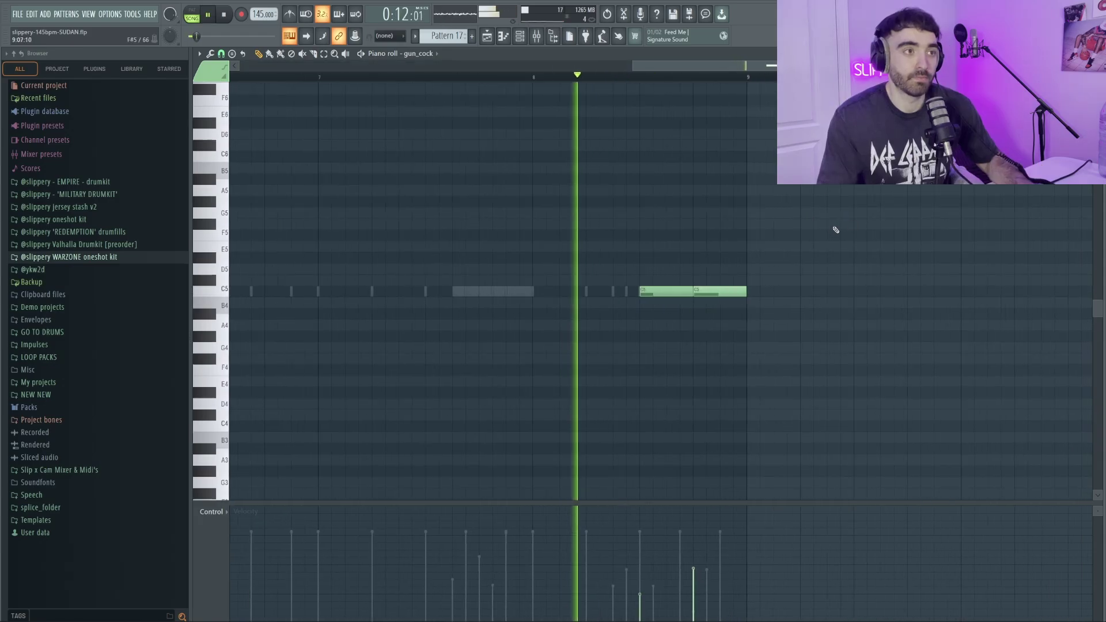
# In the playlist, select the [GHOSTY] BEST GS IN THE LAND clips on Track 4 and repeat them every four bars.
pyautogui.click(486, 41)
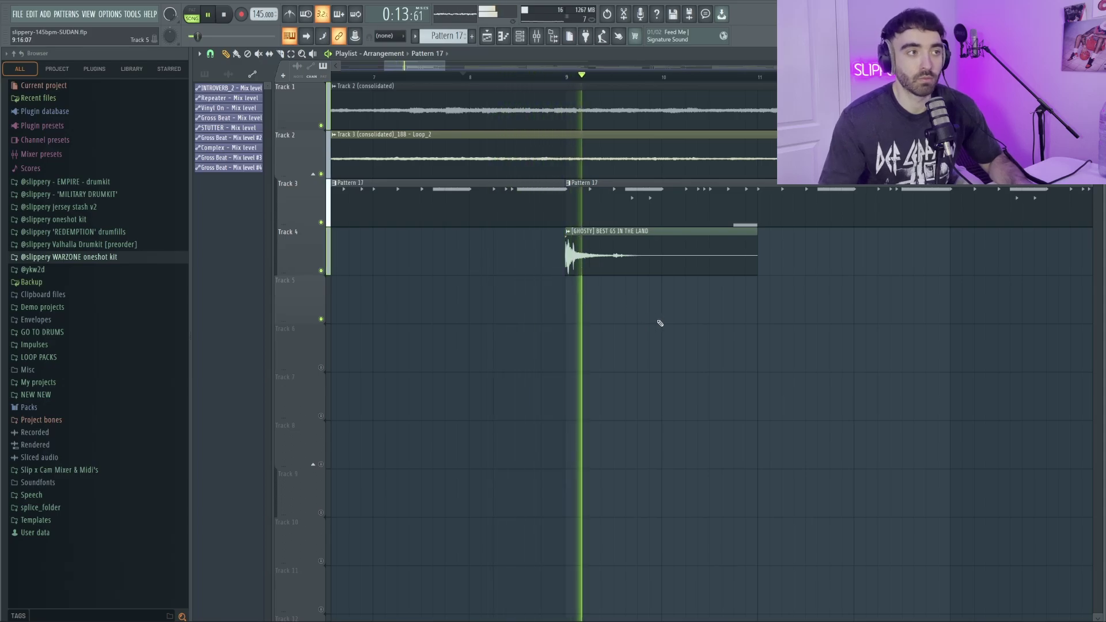
pyautogui.scroll(-3, 656, 331)
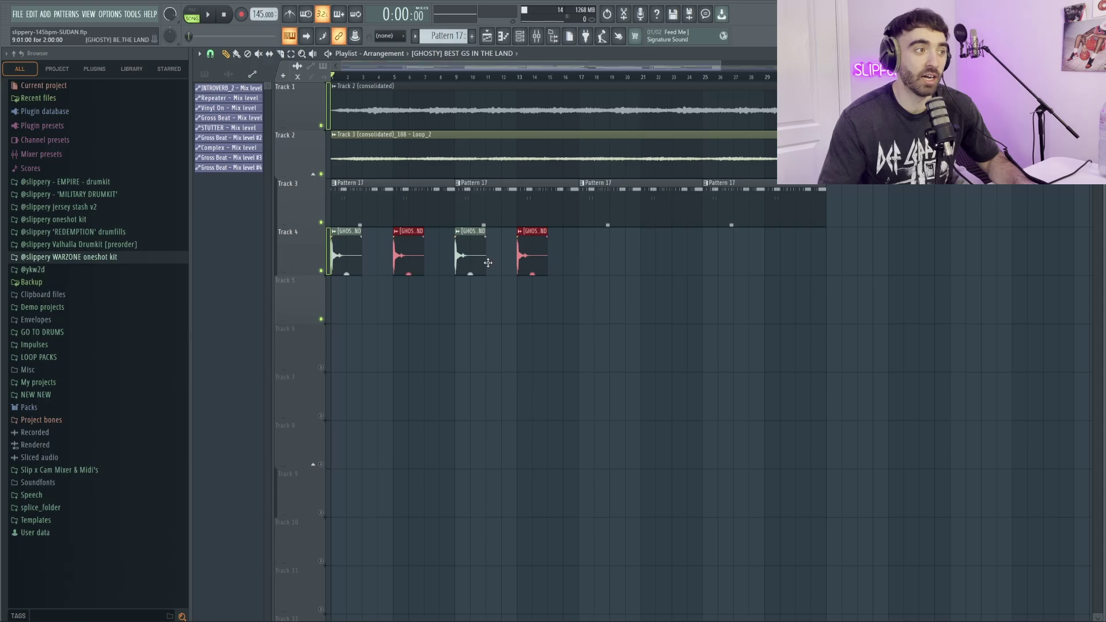
pyautogui.moveTo(585, 277); pyautogui.dragTo(331, 228)
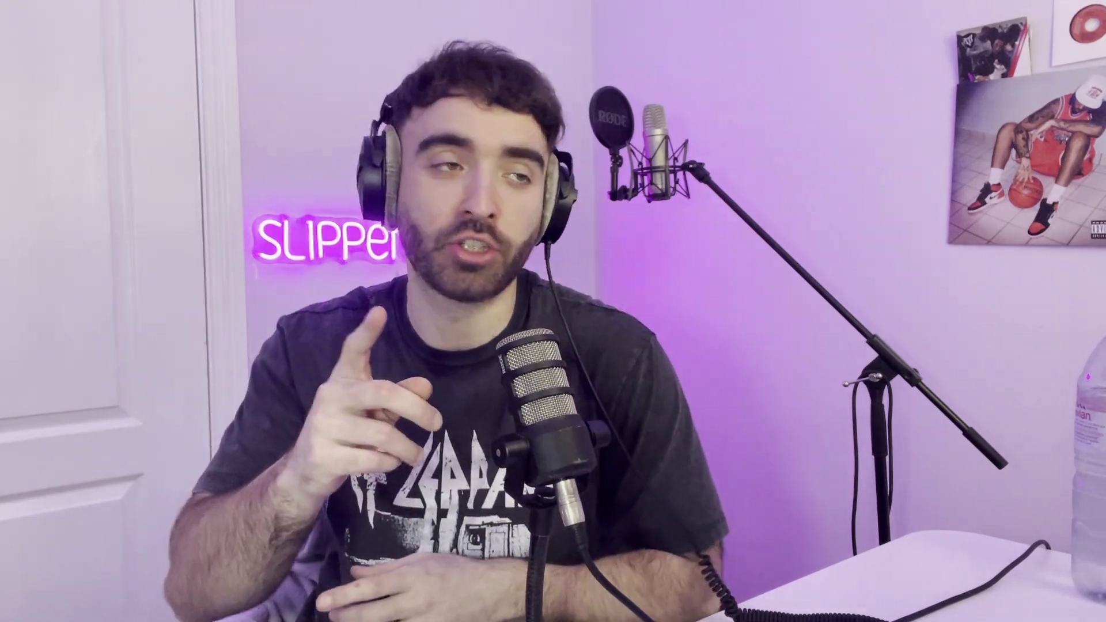
# Shorten the BELL C clip on Track 5 to one bar and repeat it every four bars under the [GHOSTY] clips.
pyautogui.moveTo(521, 321); pyautogui.dragTo(469, 321)
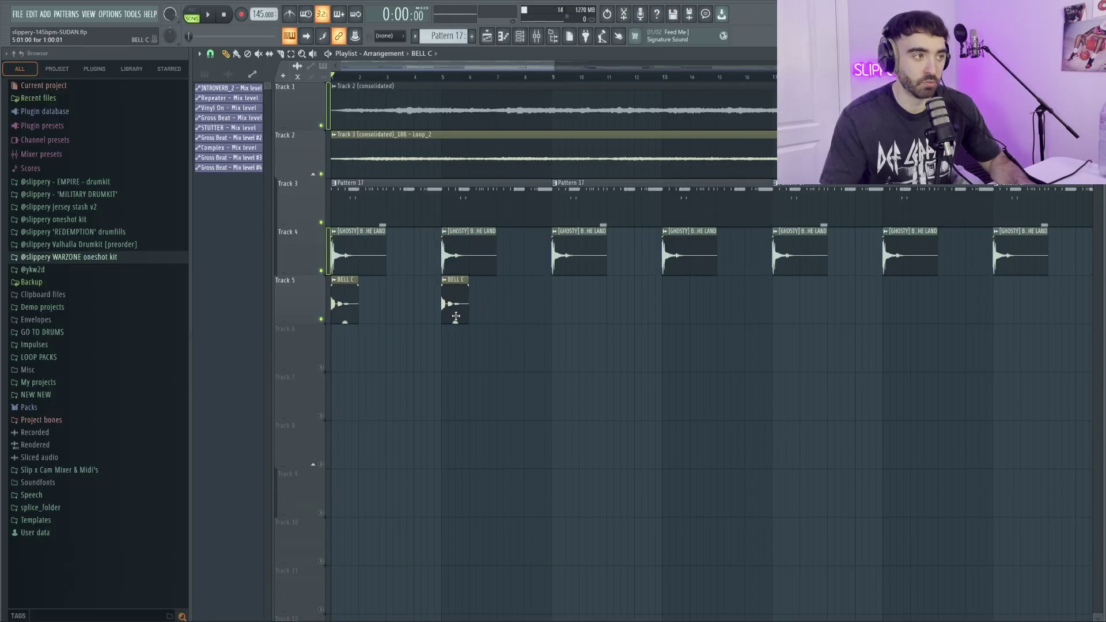
pyautogui.click(313, 290)
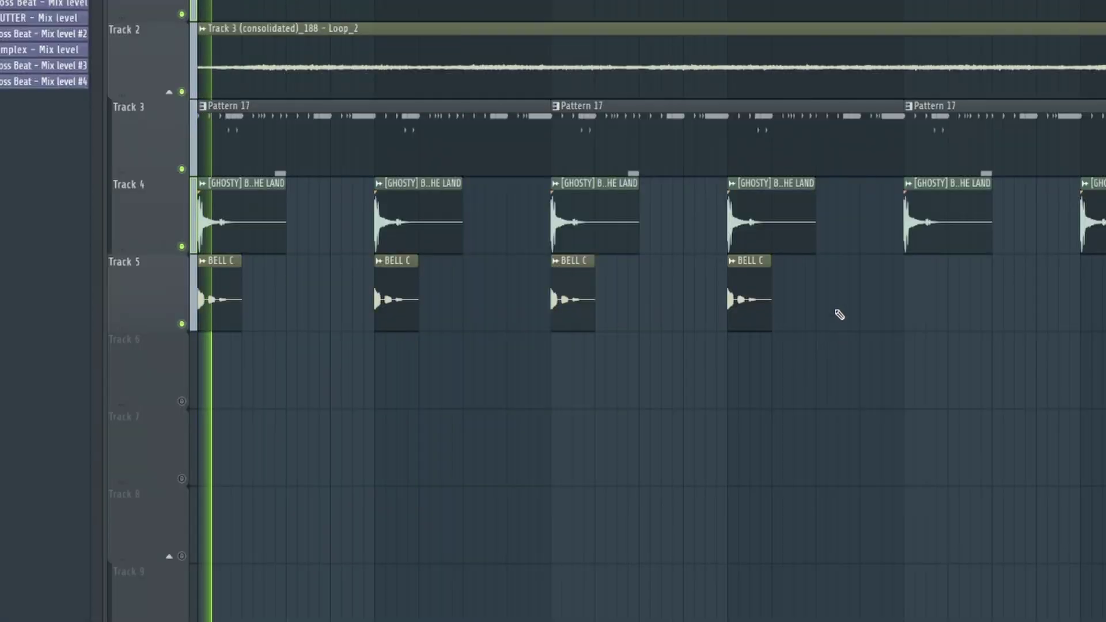
pyautogui.moveTo(719, 312); pyautogui.dragTo(736, 295)
pyautogui.moveTo(845, 285); pyautogui.dragTo(931, 291)
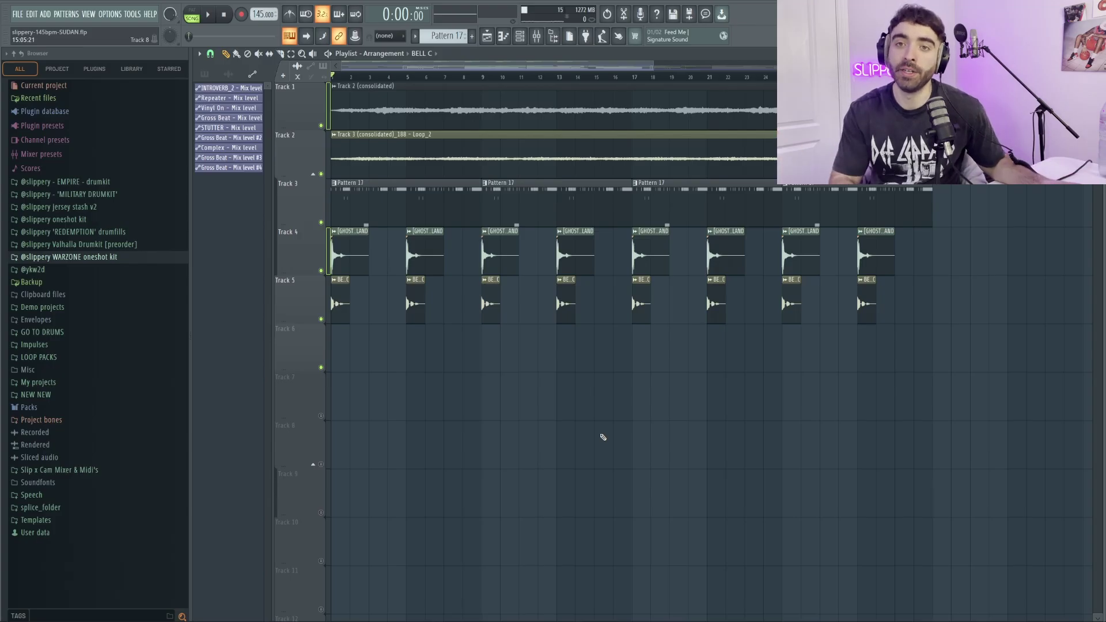
# Transpose all BASIC SPINZ 808 notes in the piano roll up by four semitones.
pyautogui.hotkey('shift', 'Up')
pyautogui.hotkey('shift', 'Up')
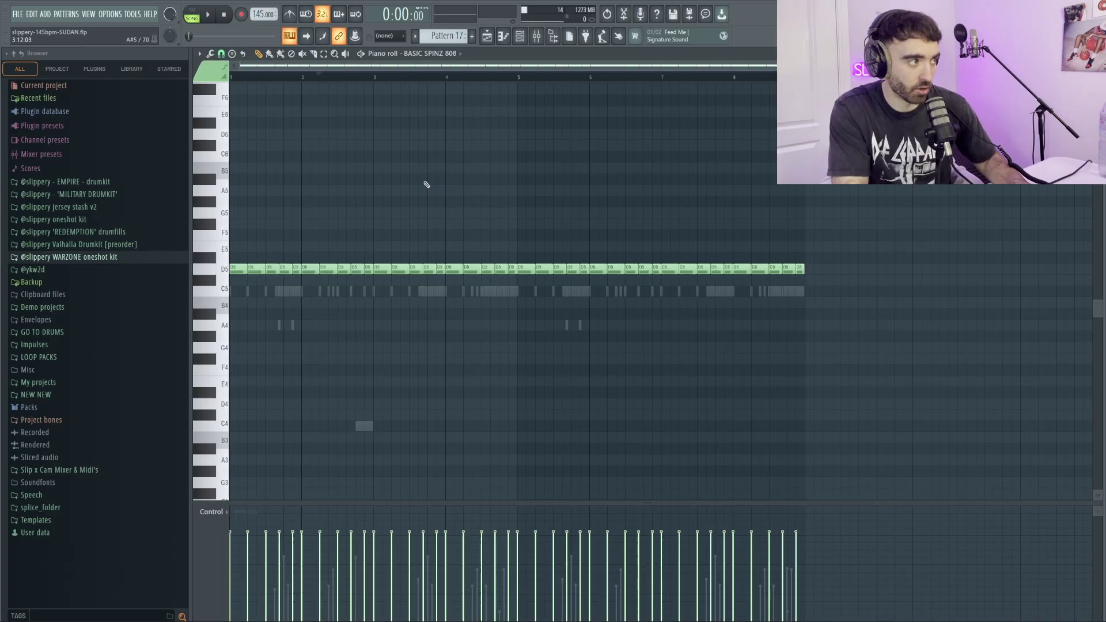
pyautogui.hotkey('shift', 'Up')
pyautogui.hotkey('shift', 'Up')
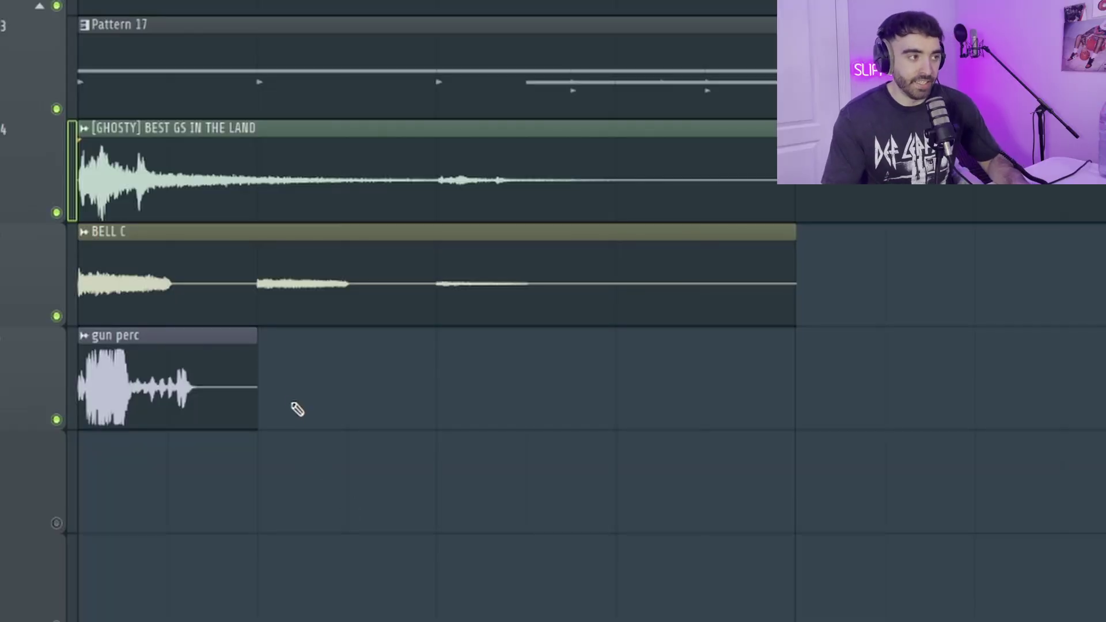
# Duplicate the gun perc clip on Track 6 and make the copy unique.
pyautogui.click(24, 380)
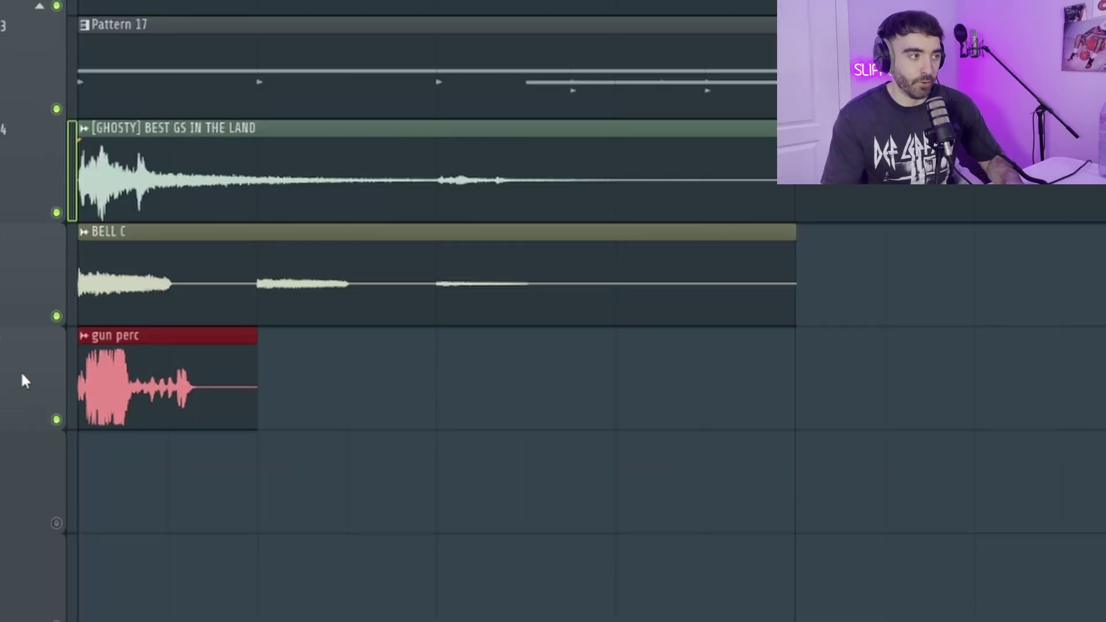
pyautogui.hotkey('ctrl', 'b')
pyautogui.click(266, 336)
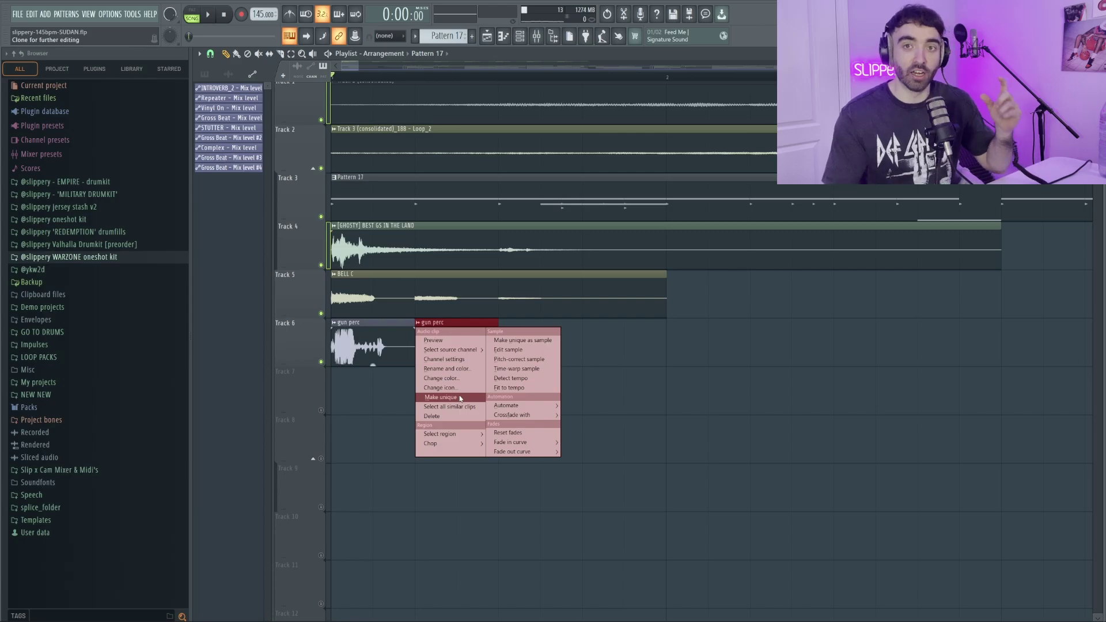
pyautogui.click(460, 397)
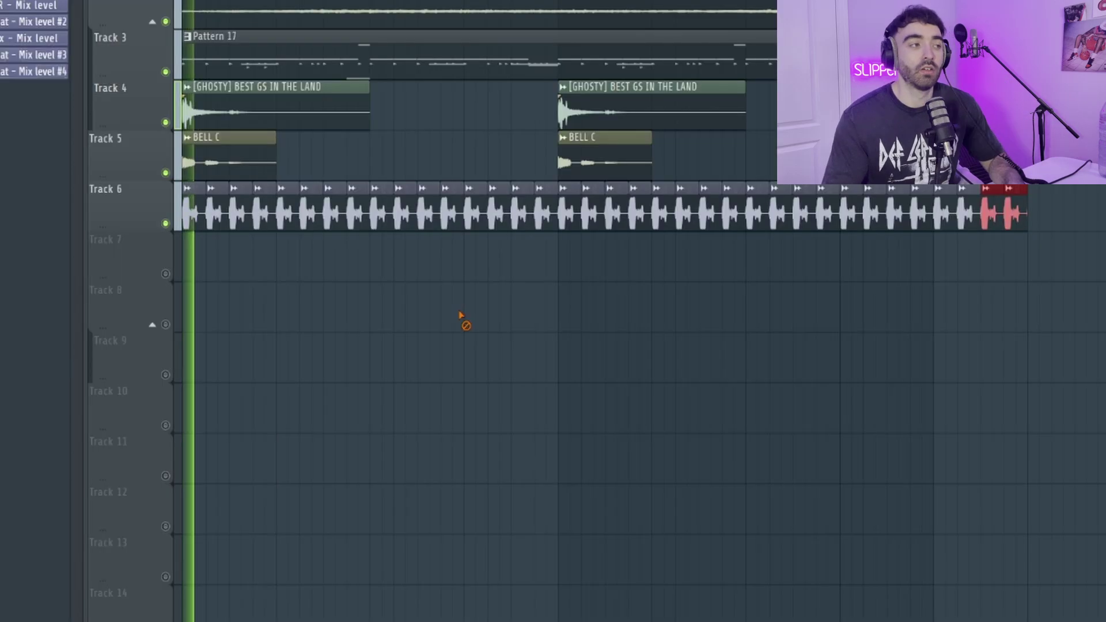
# Repeat the gun perc clips back to back along Track 6, four per bar, under the whole section.
pyautogui.scroll(-2, 494, 311)
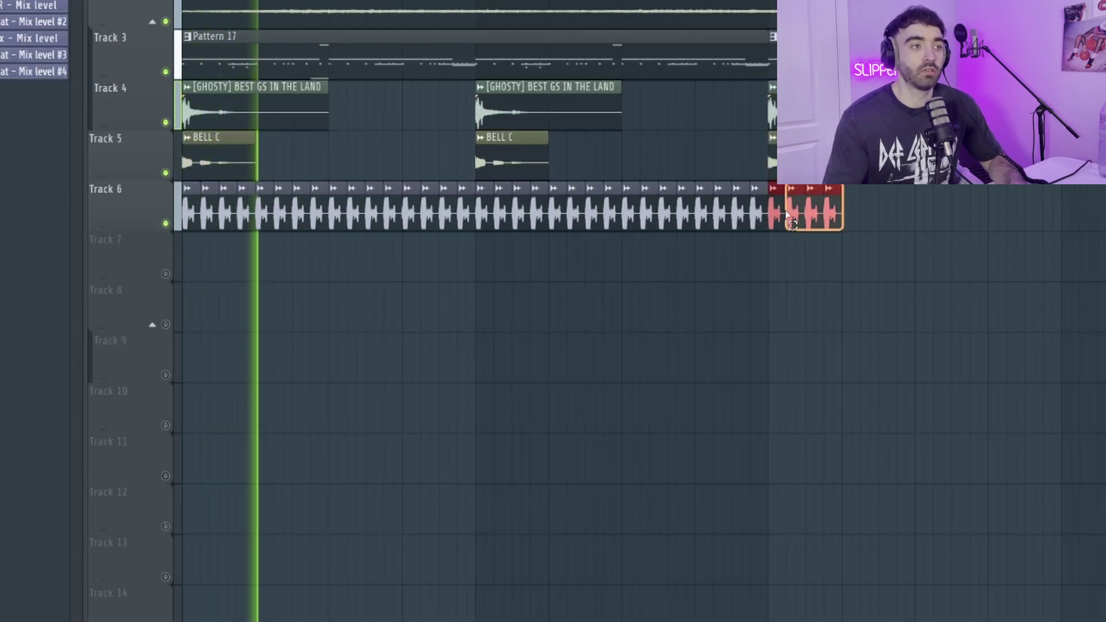
pyautogui.hotkey('ctrl', 'b')
pyautogui.scroll(-2, 771, 252)
pyautogui.hotkey('ctrl', 'b')
pyautogui.hotkey('ctrl', 'b')
pyautogui.hotkey('ctrl', 'b')
pyautogui.hotkey('ctrl', 'b')
pyautogui.hotkey('ctrl', 'b')
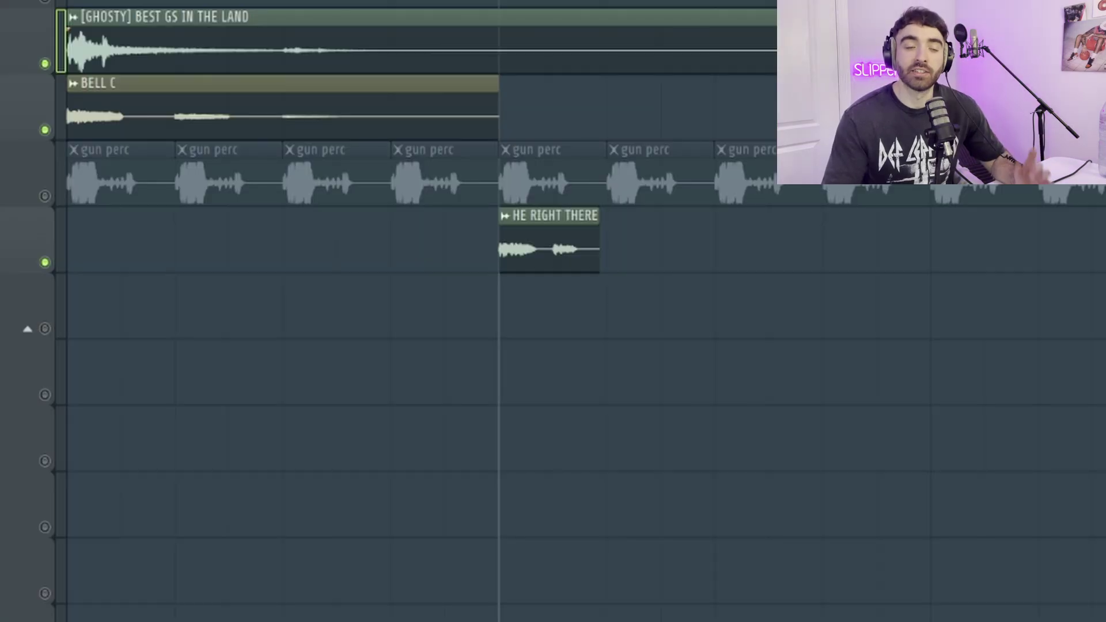
# Build a group of three HE RIGHT THERE clips from bar 2 on Track 7, repeat it four bars on, and play it.
pyautogui.press('space')
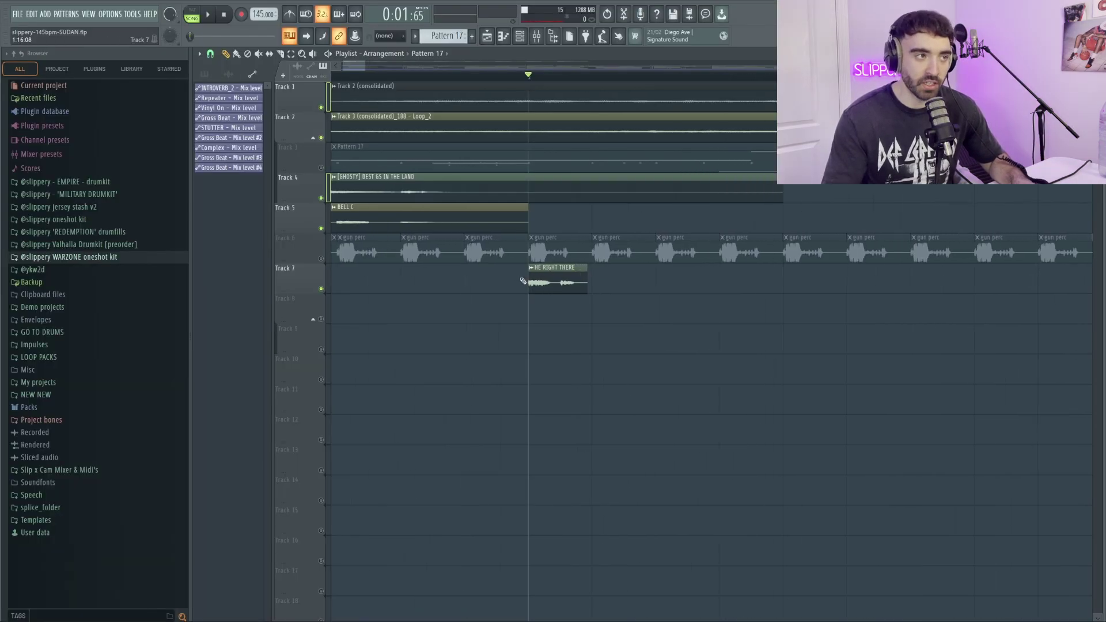
pyautogui.scroll(1, 523, 281)
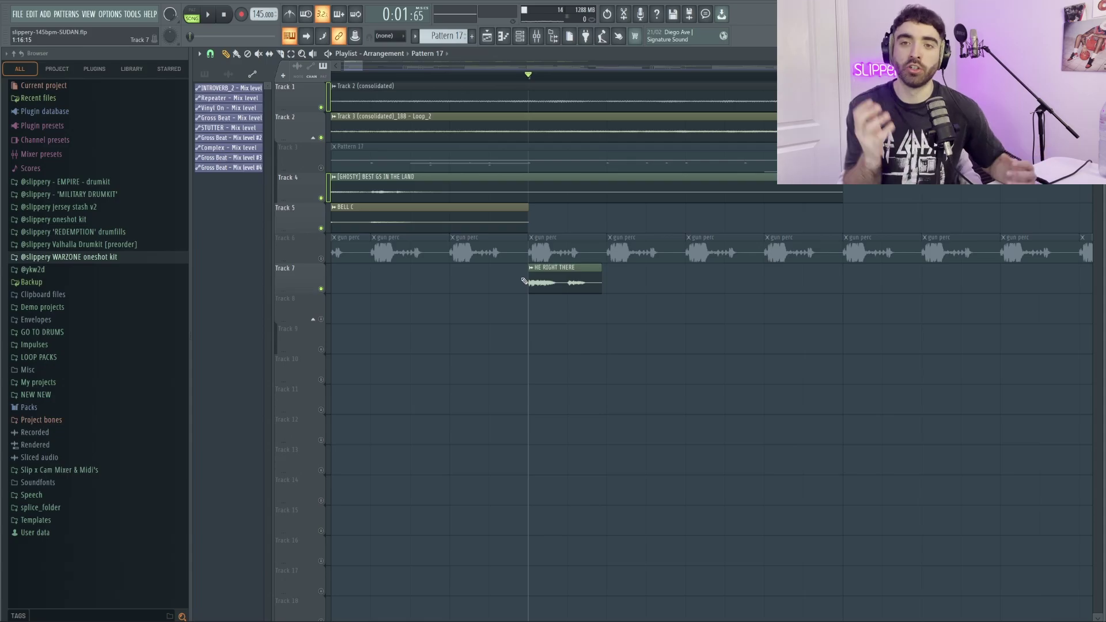
pyautogui.scroll(2, 523, 280)
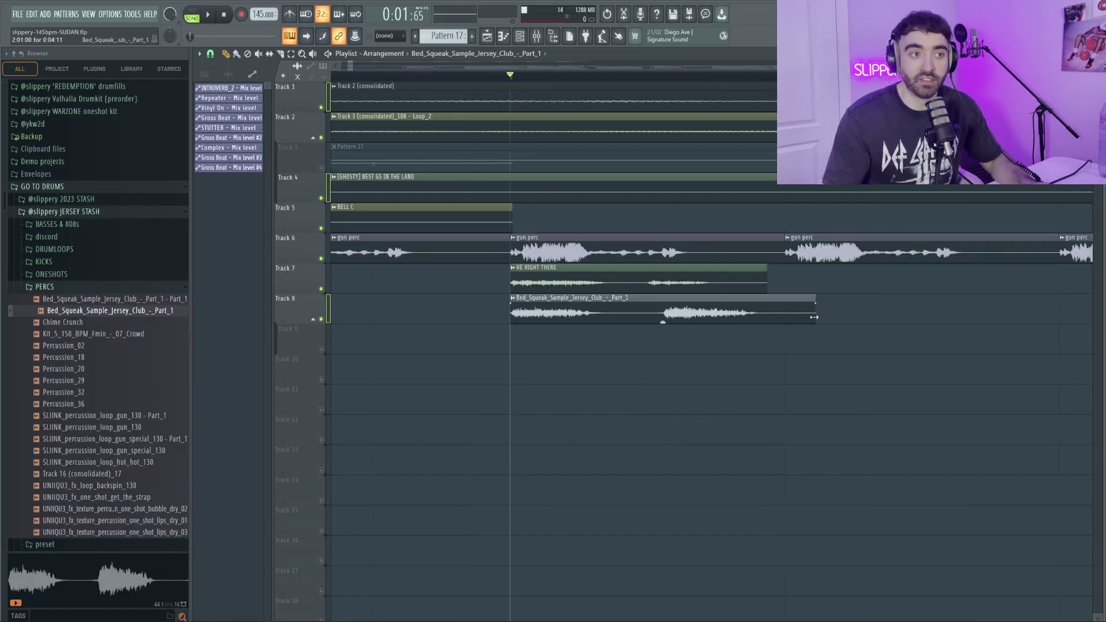
pyautogui.press('space')
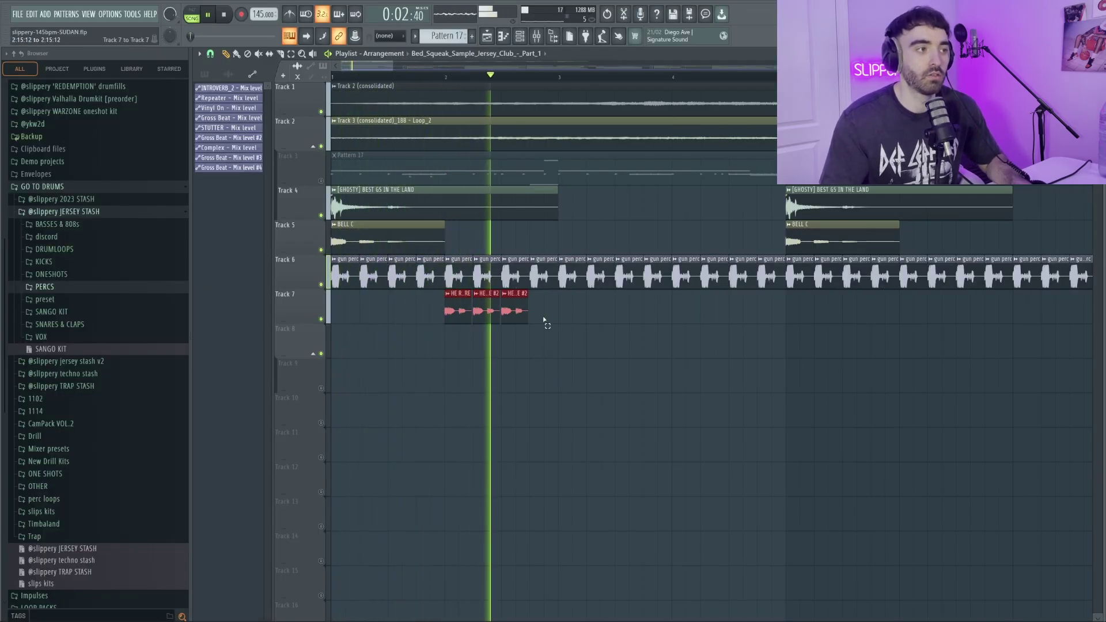
pyautogui.moveTo(458, 311); pyautogui.dragTo(684, 311)
pyautogui.scroll(-1, 696, 332)
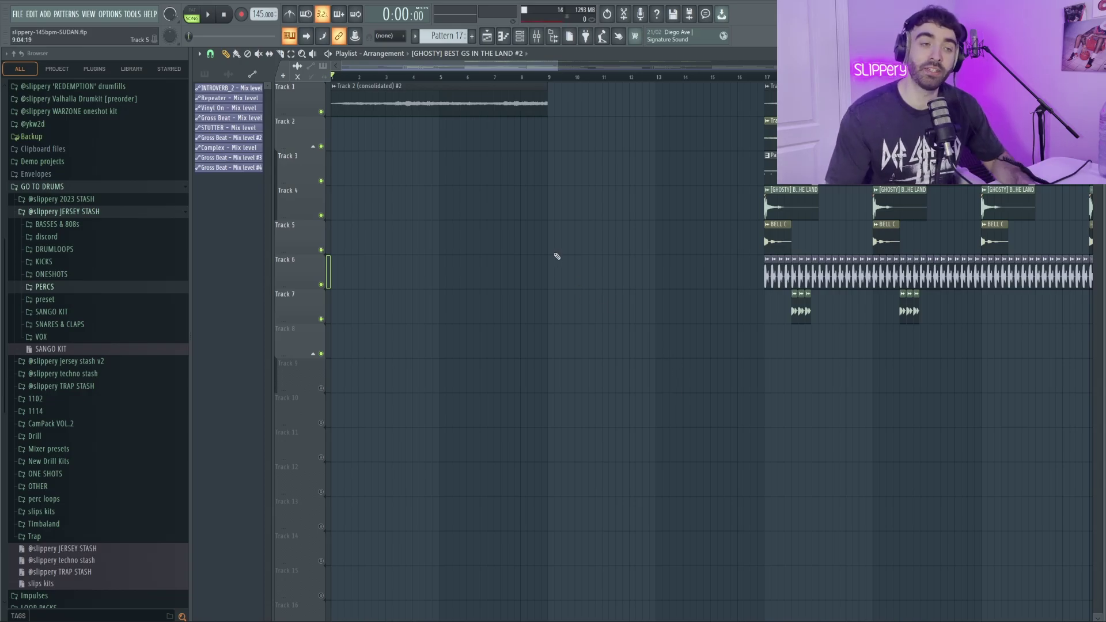
# Play the Track 2 (consolidated) #2 intro clip and open the Aries Drumfill Kit folder in the browser.
pyautogui.press('space')
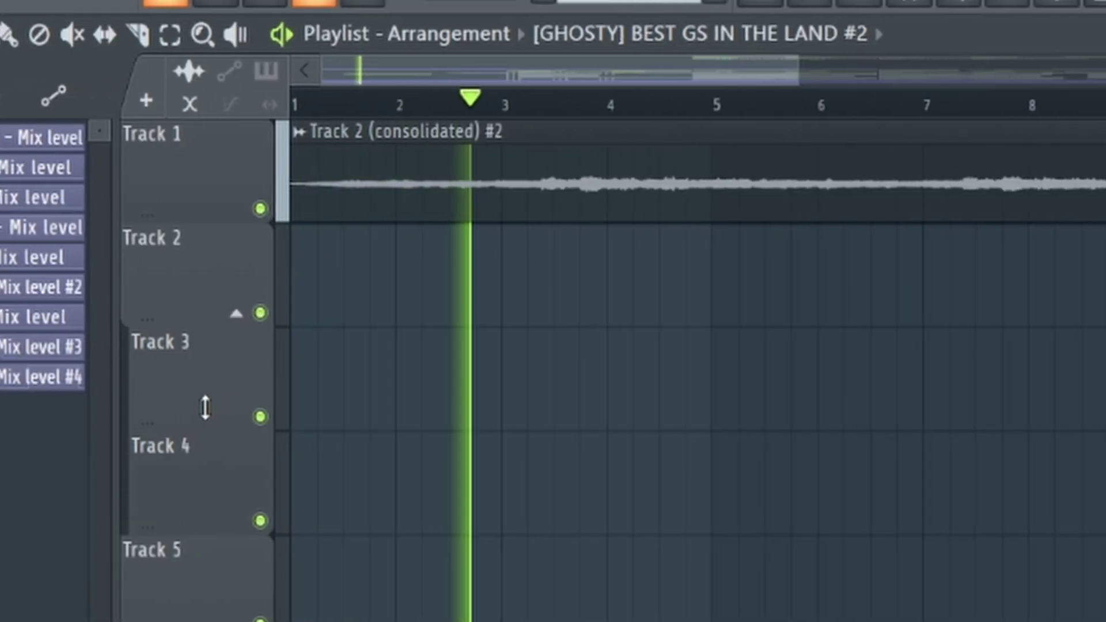
pyautogui.press('space')
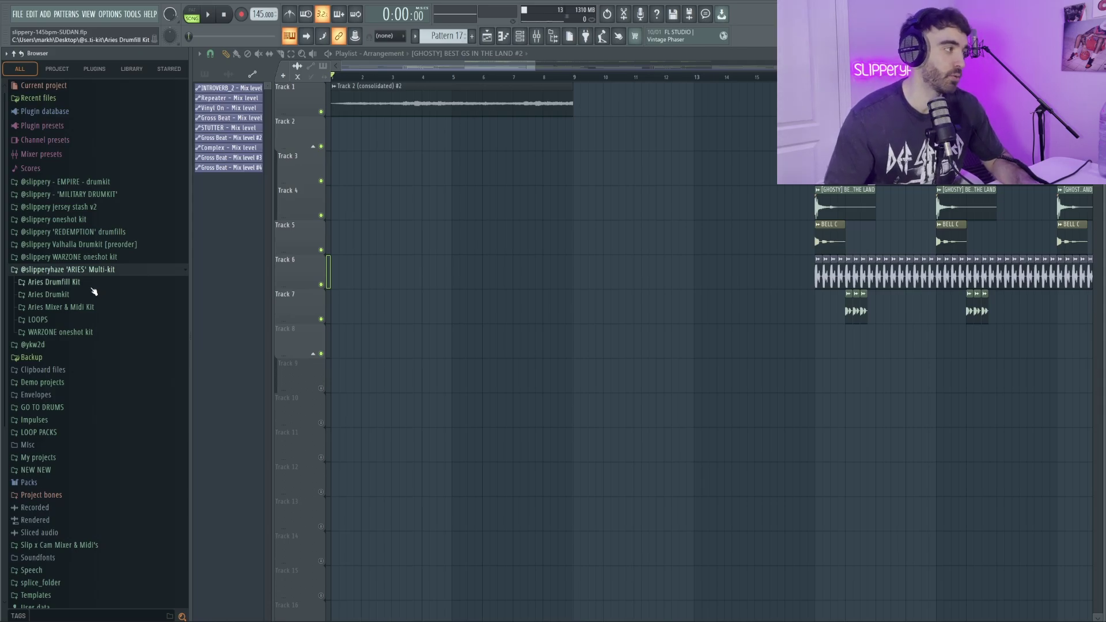
pyautogui.click(92, 286)
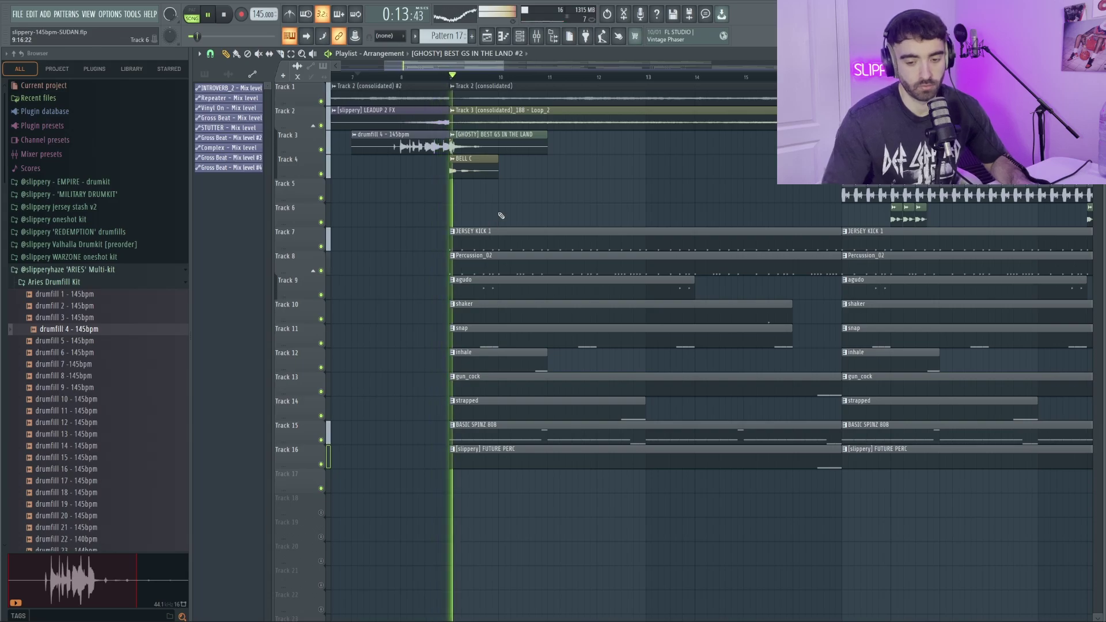
# Slice the clips on all tracks at eighth-of-a-bar intervals from the start of bar 9.
pyautogui.press('space')
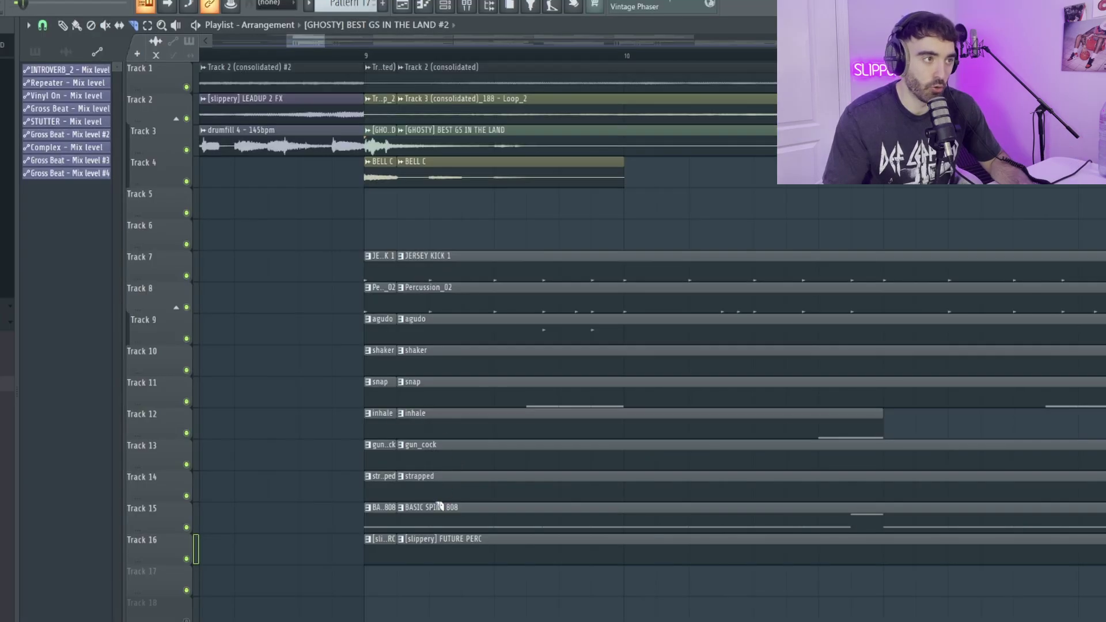
pyautogui.moveTo(432, 72); pyautogui.dragTo(431, 69)
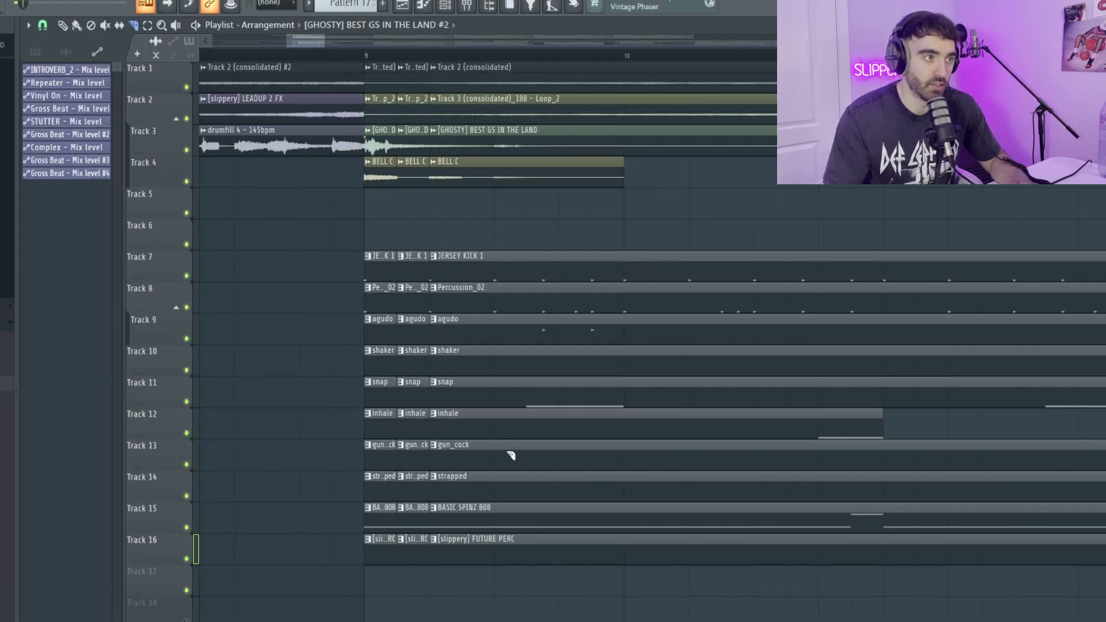
pyautogui.moveTo(491, 51); pyautogui.dragTo(491, 53)
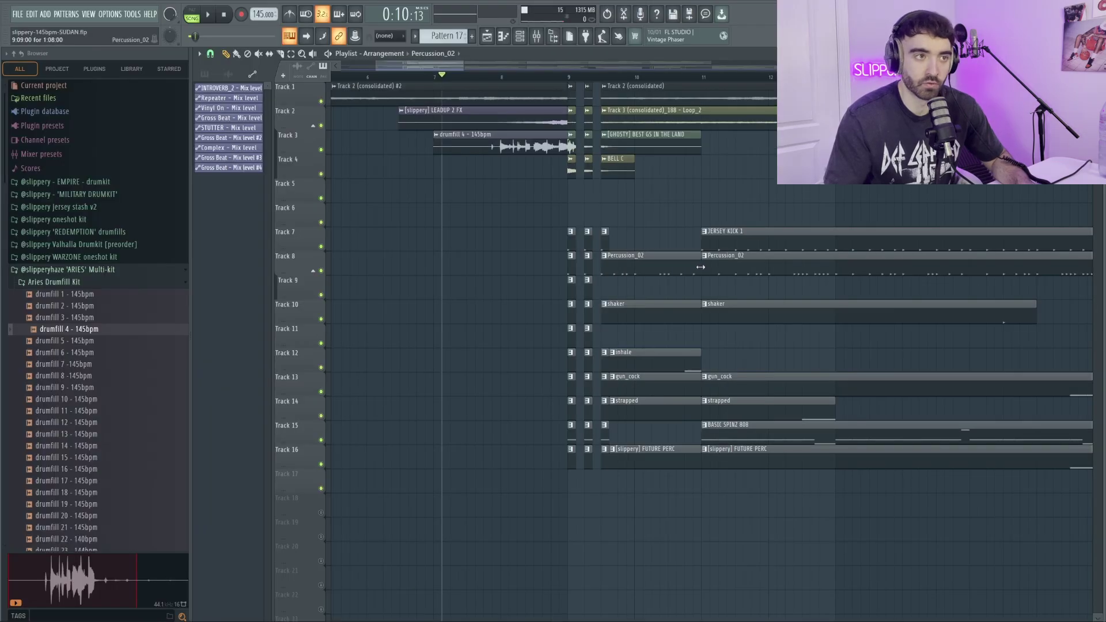
# Arrange the sliced clips into a stutter repeating at bars 9, 11 and 13, and clear most drums ahead of bar 17.
pyautogui.press('space')
pyautogui.scroll(-3, 694, 271)
pyautogui.moveTo(742, 476); pyautogui.dragTo(731, 231)
pyautogui.moveTo(735, 558); pyautogui.dragTo(651, 240)
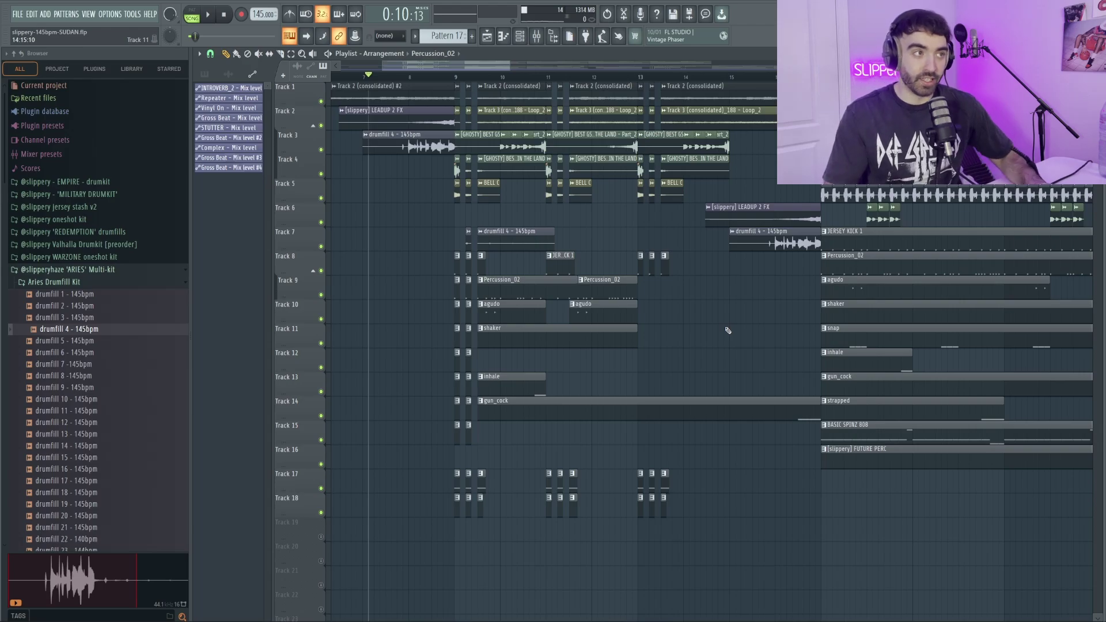
# Play the arrangement from bar 7 through the stutter section and into bar 17.
pyautogui.press('space')
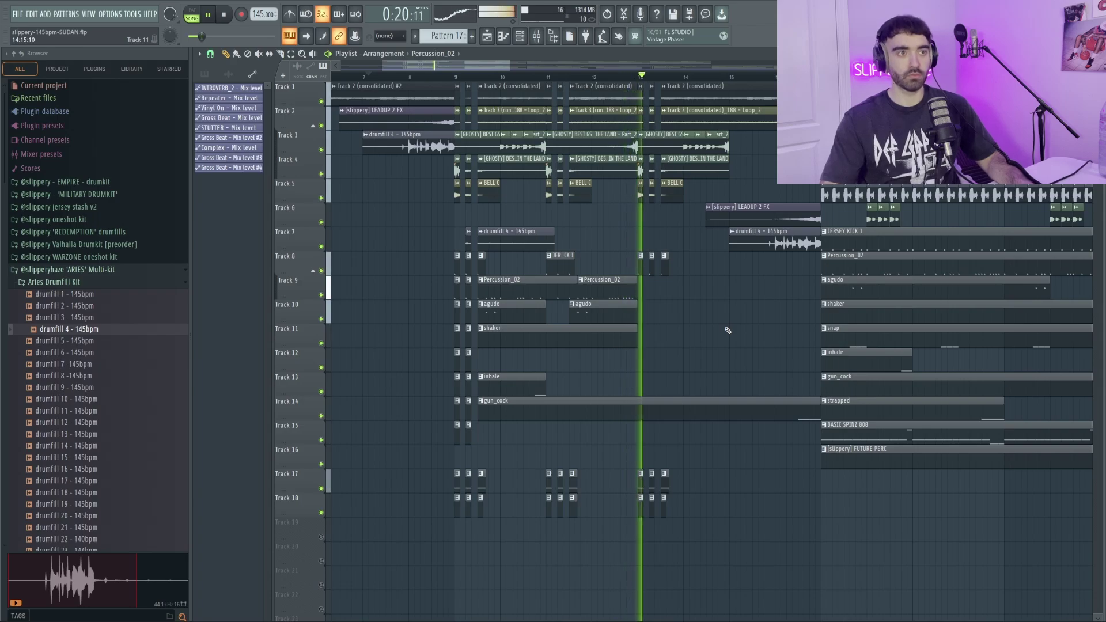
pyautogui.scroll(-1, 727, 330)
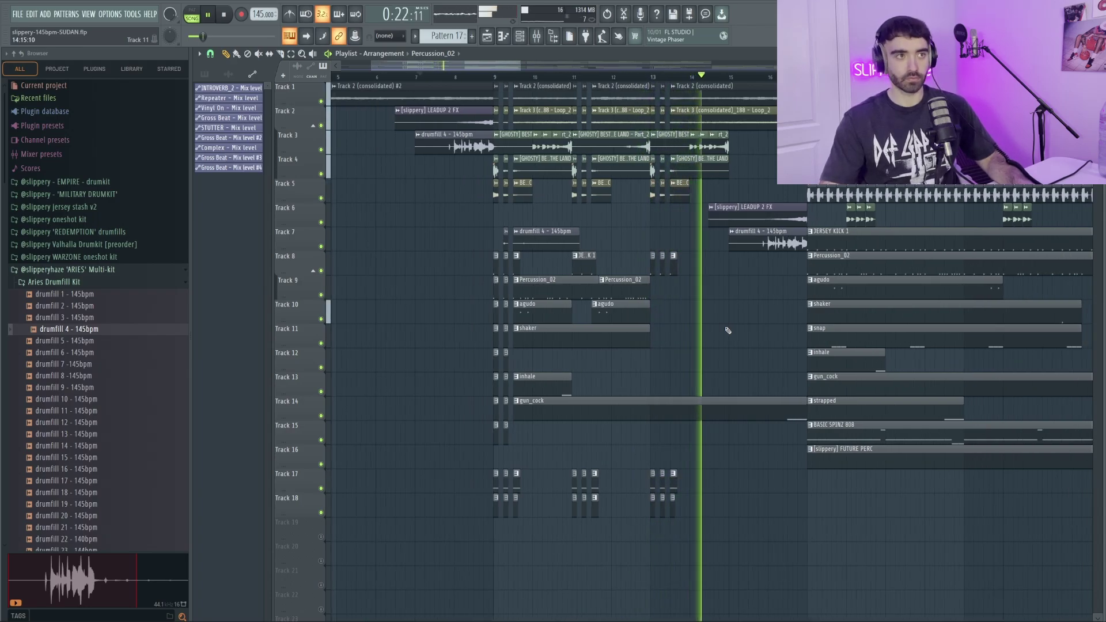
pyautogui.scroll(-3, 728, 331)
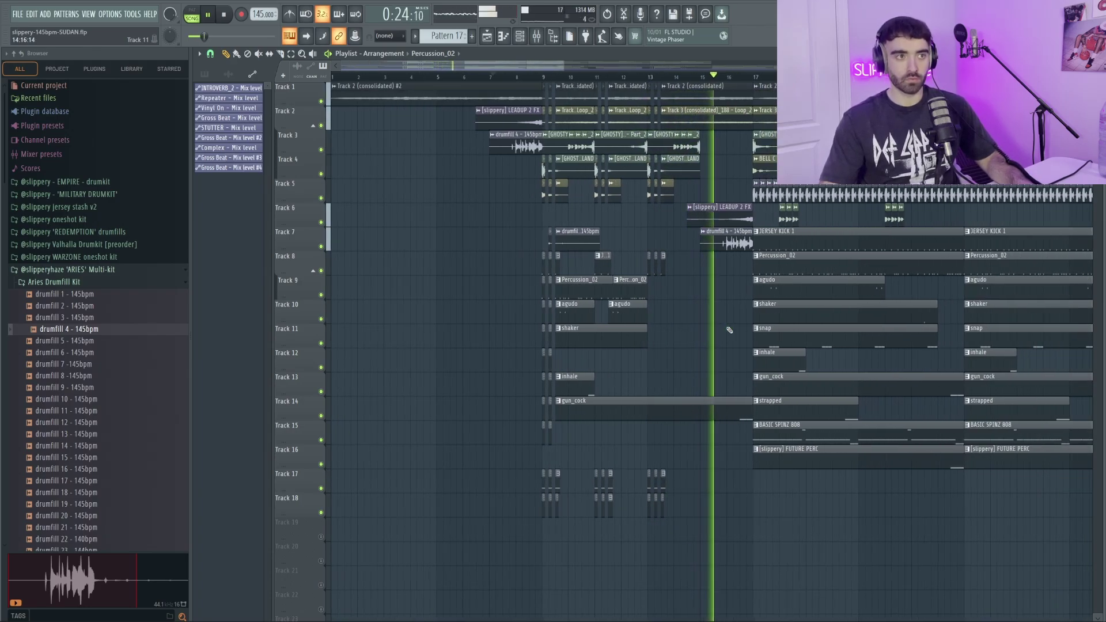
pyautogui.scroll(-1, 749, 334)
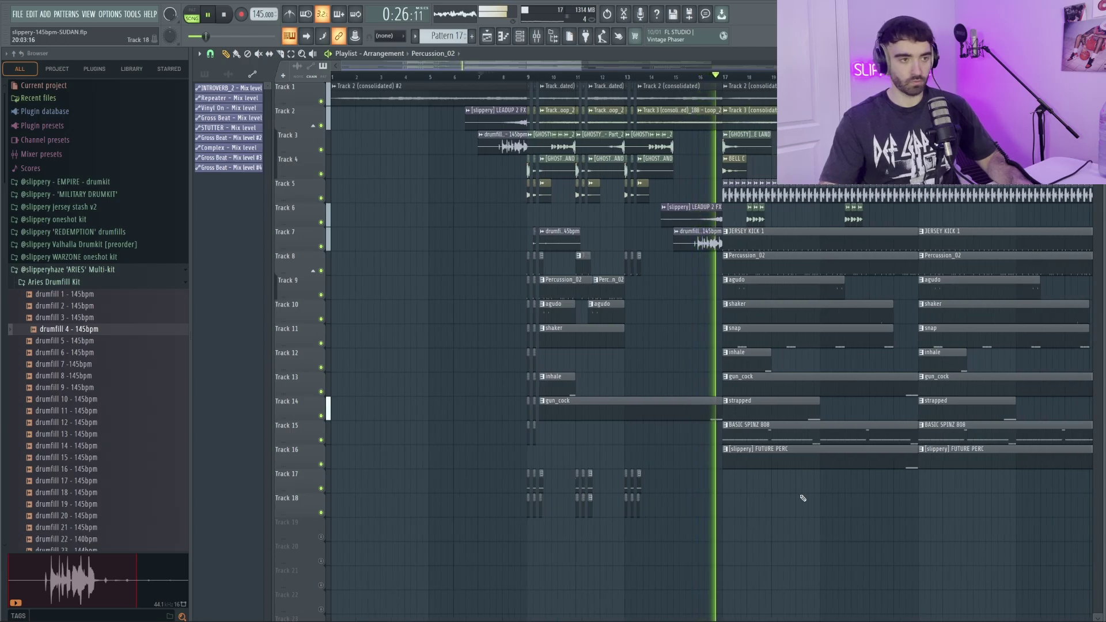
pyautogui.scroll(-3, 801, 502)
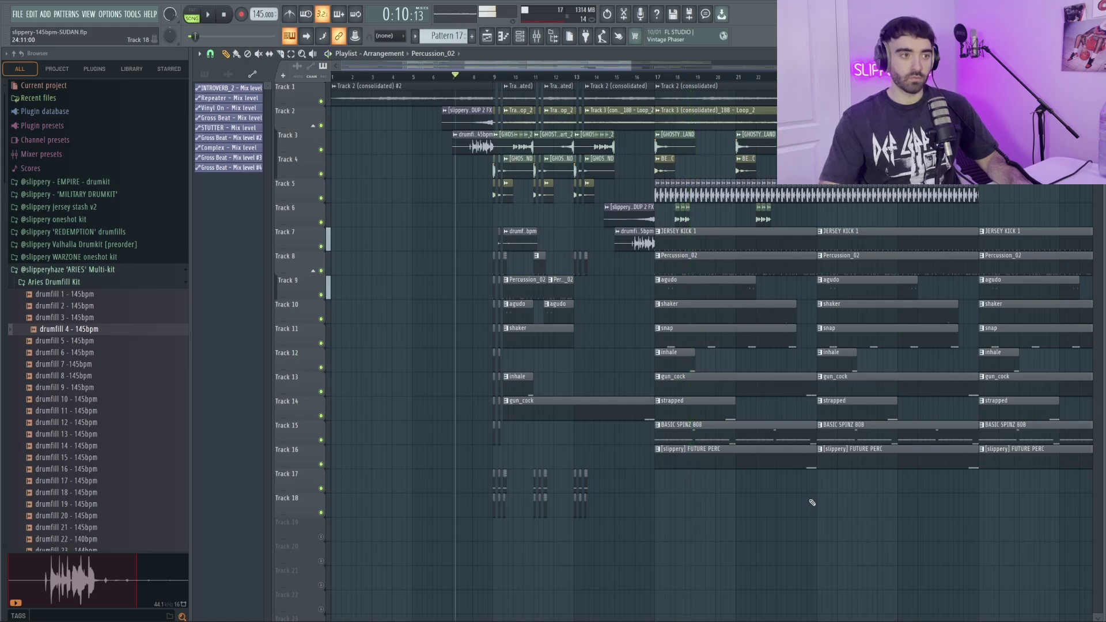
# Select playlist sections across the tracks and extend the arrangement past bar 41 with a repeat of the stutter build-up.
pyautogui.scroll(-1, 812, 502)
pyautogui.moveTo(818, 465); pyautogui.dragTo(556, 62)
pyautogui.keyDown('ctrl'); pyautogui.click(873, 248); pyautogui.keyUp('ctrl')
pyautogui.scroll(-1, 872, 249)
pyautogui.moveTo(991, 514); pyautogui.dragTo(857, 226)
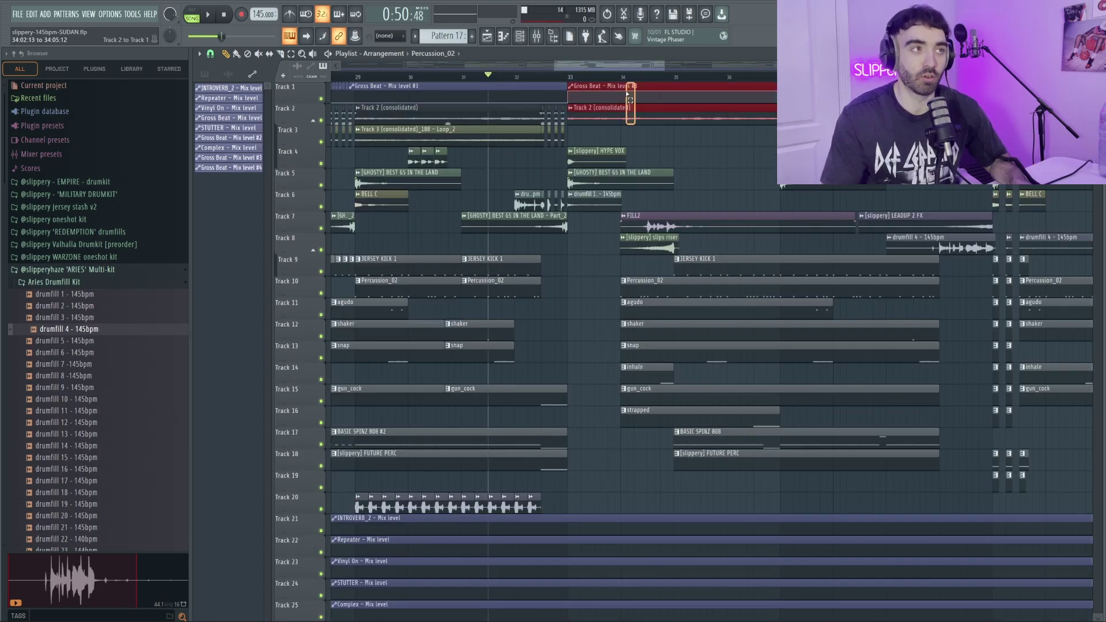
# Play the arrangement from bar 31 and review the breakdown, the second build-up and the full song layout.
pyautogui.press('space')
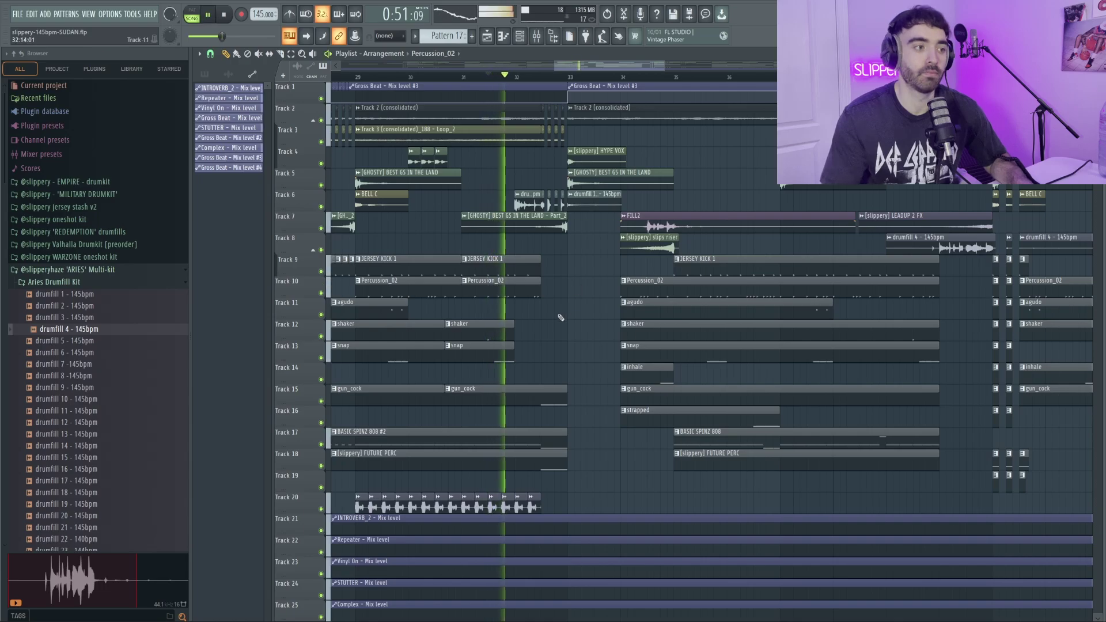
pyautogui.scroll(1, 557, 321)
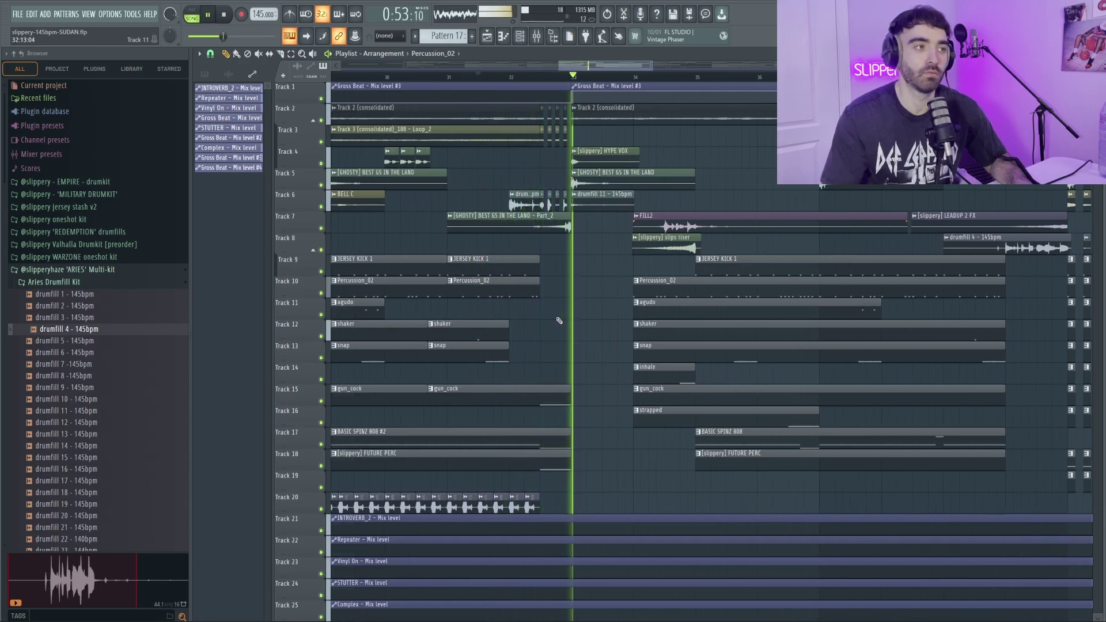
pyautogui.scroll(-3, 808, 243)
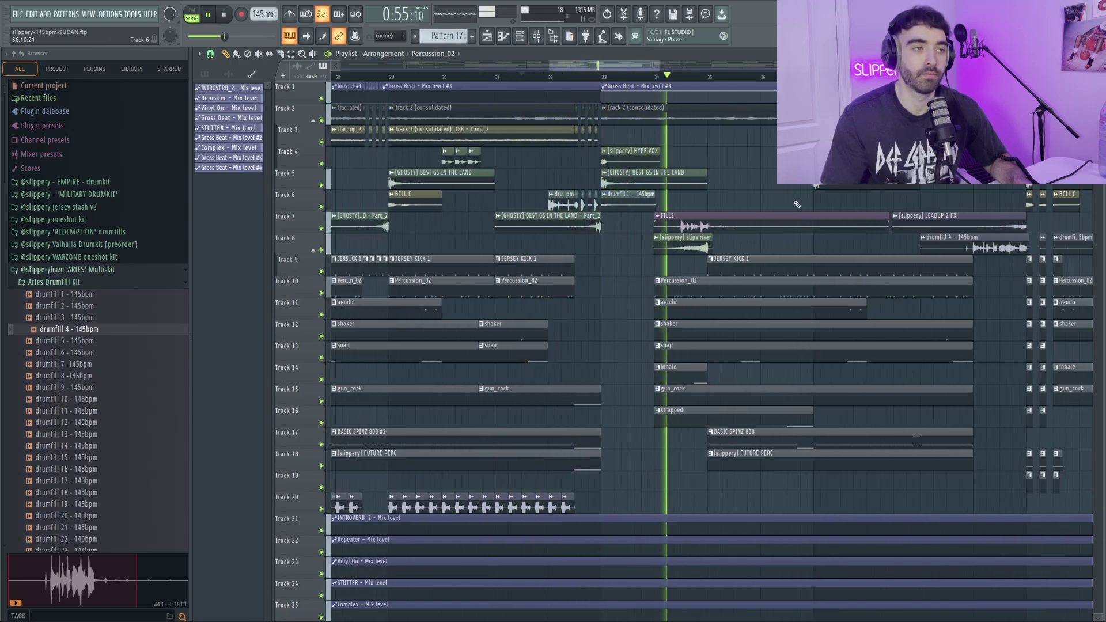
pyautogui.scroll(2, 951, 219)
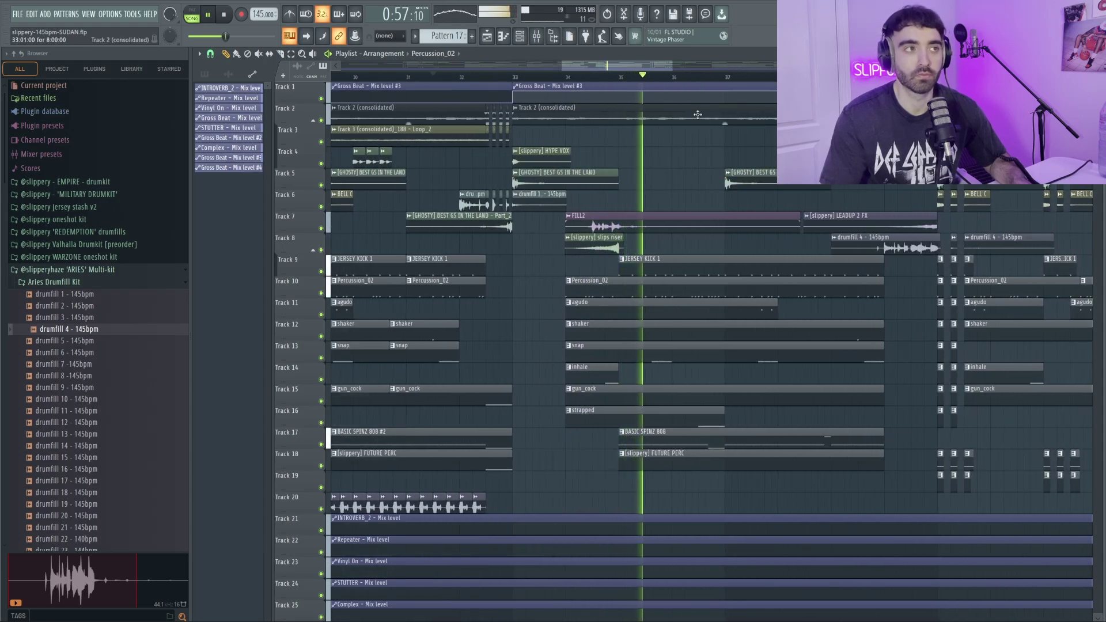
pyautogui.moveTo(633, 67); pyautogui.dragTo(653, 66)
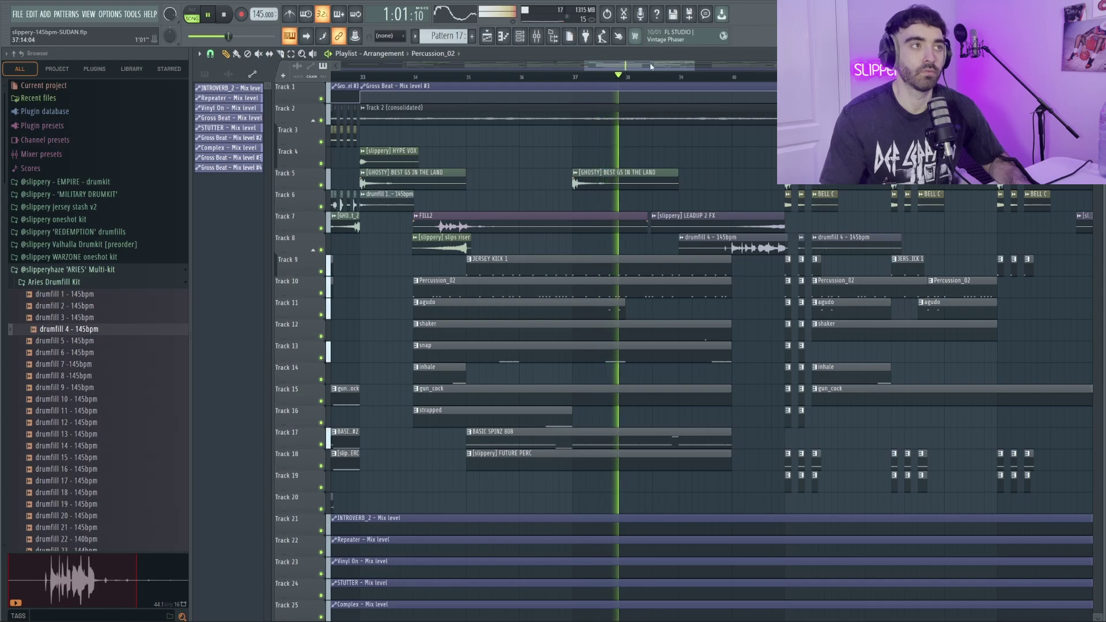
pyautogui.moveTo(695, 66); pyautogui.dragTo(735, 67)
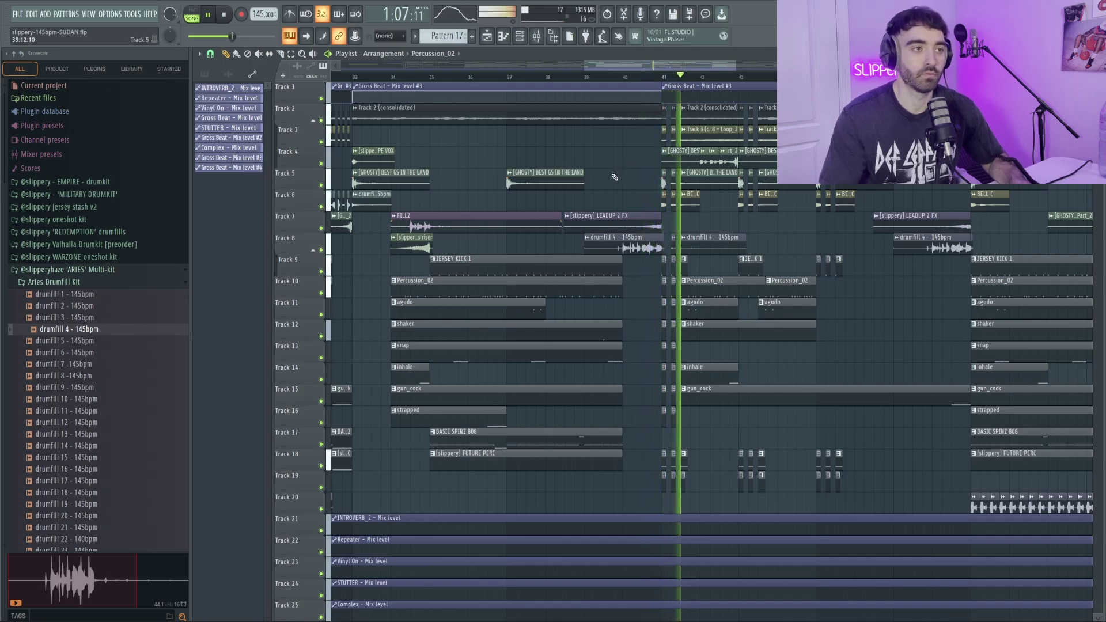
pyautogui.scroll(-5, 673, 219)
pyautogui.scroll(-2, 728, 251)
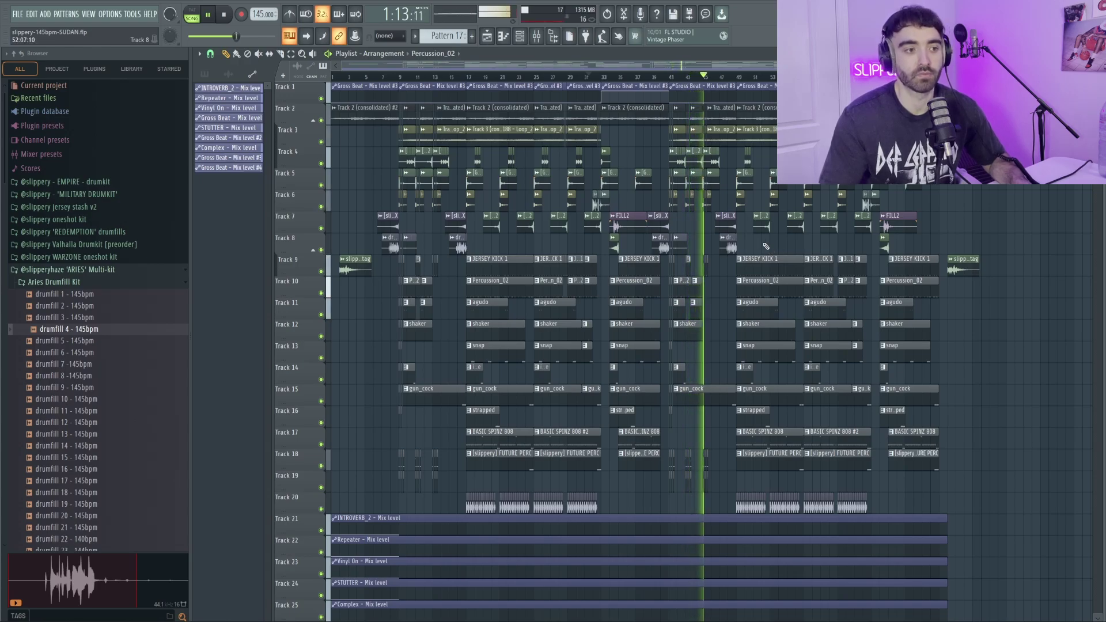
pyautogui.scroll(-1, 805, 251)
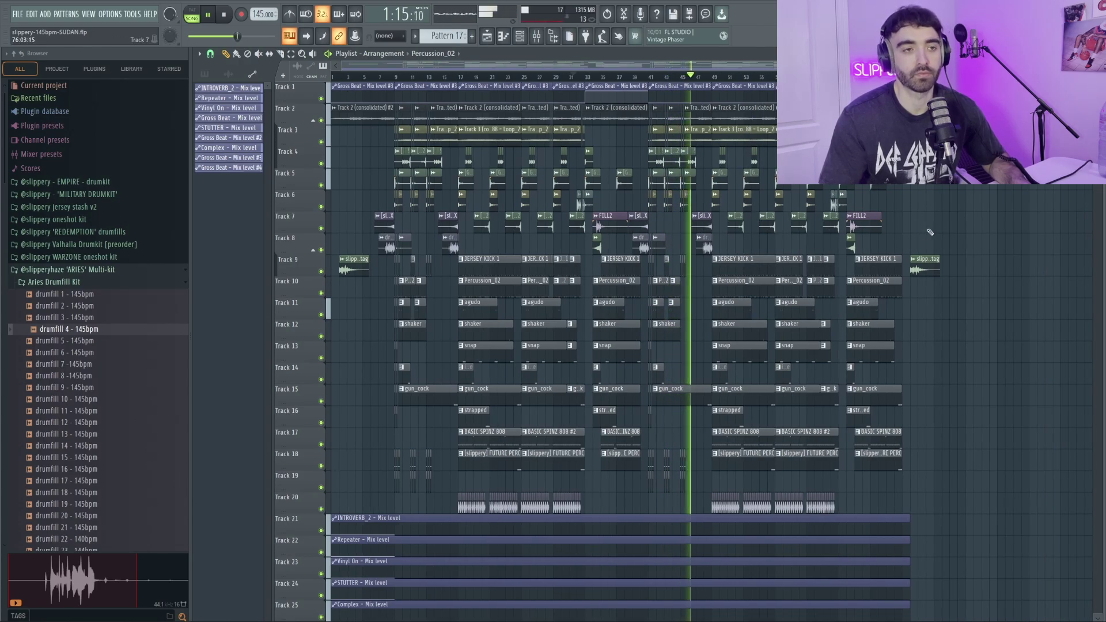